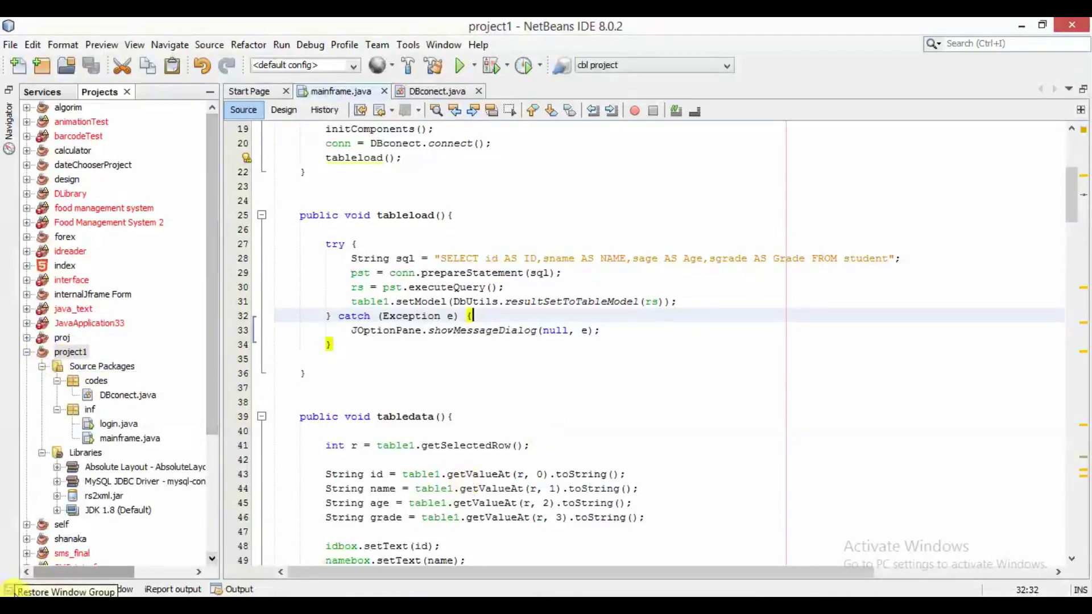
{"action": "mouse_move", "coordinate": [145, 594]}
{"action": "left_click", "coordinate": [151, 517]}
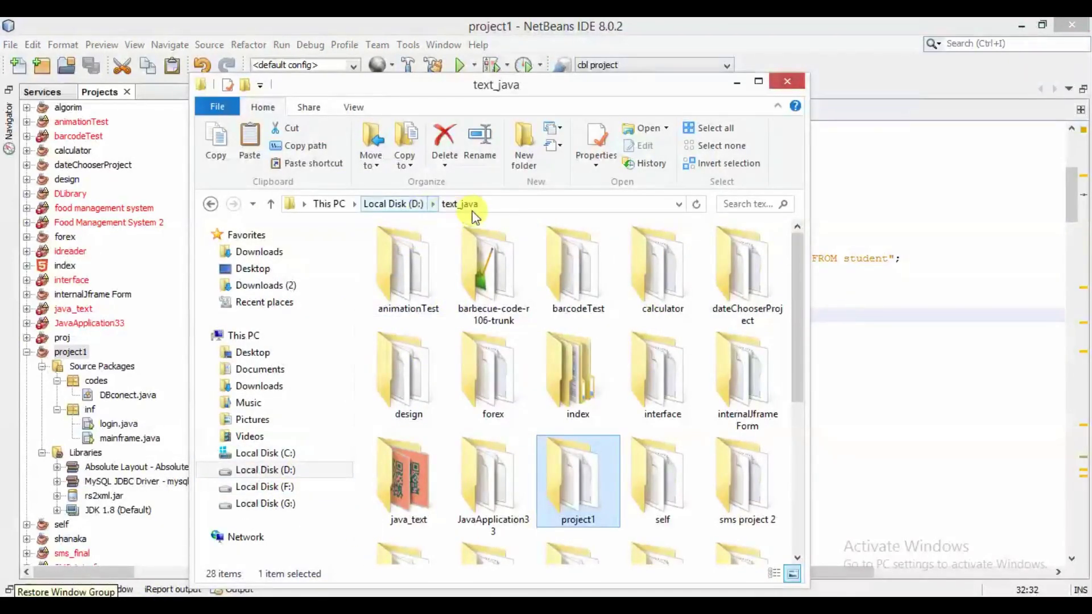
{"action": "double_click", "coordinate": [586, 503]}
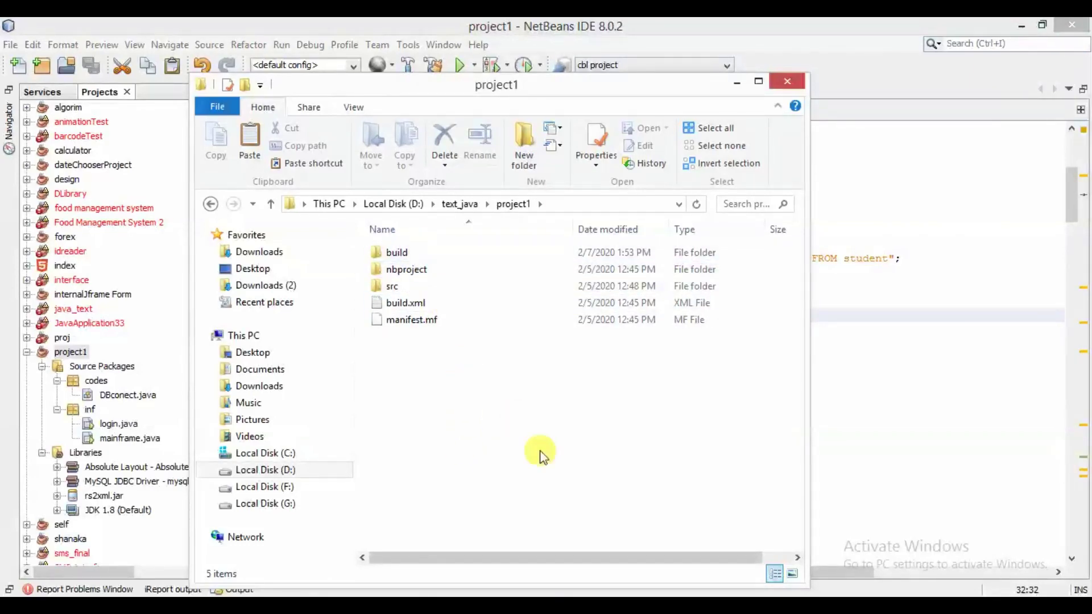
{"action": "left_click", "coordinate": [409, 250]}
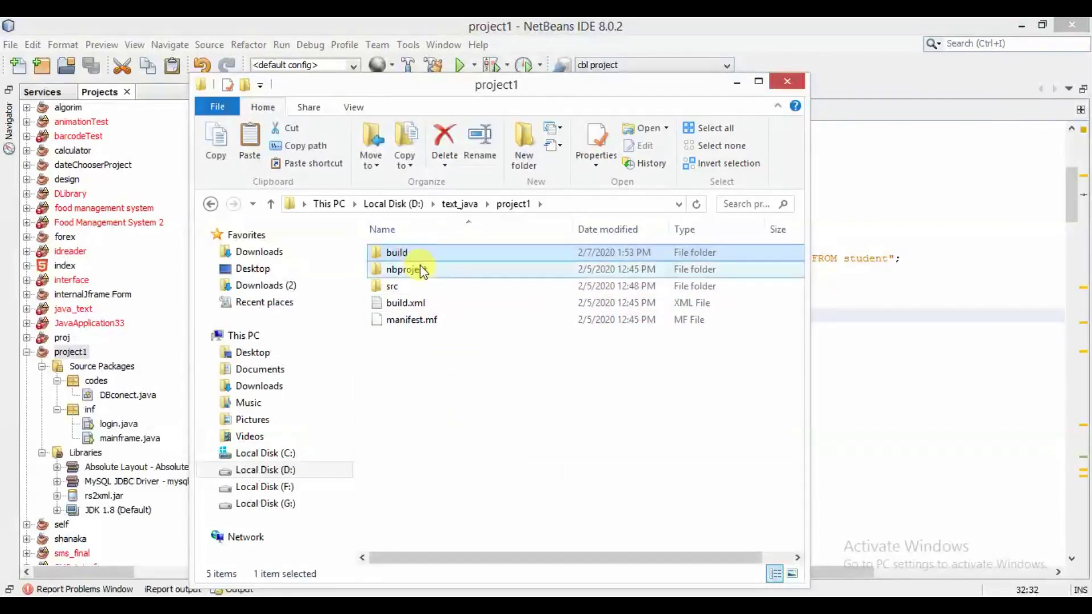
{"action": "left_click", "coordinate": [426, 267]}
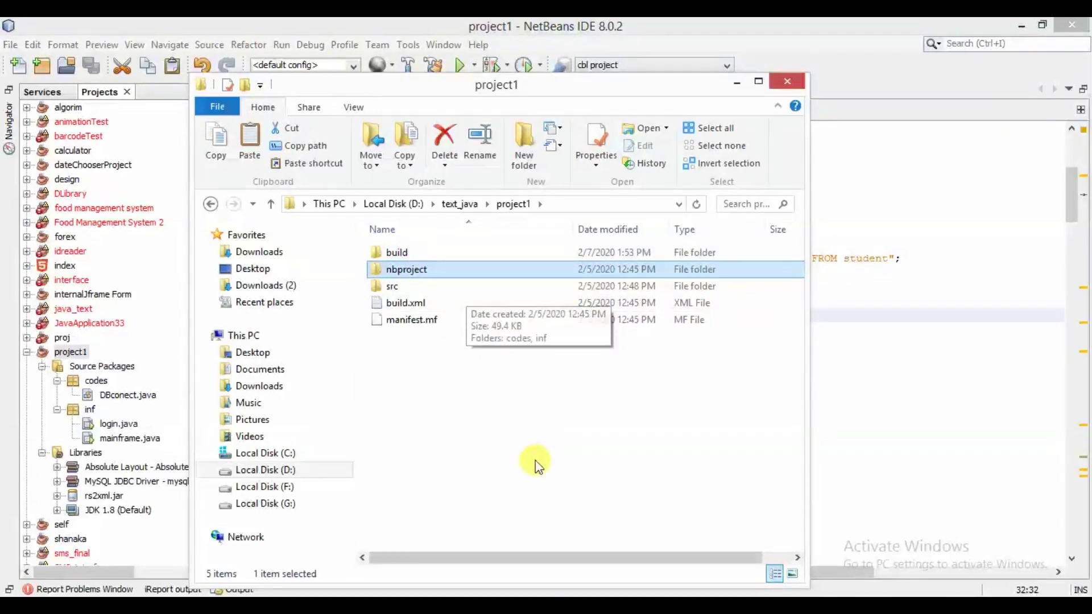
{"action": "left_click", "coordinate": [410, 286]}
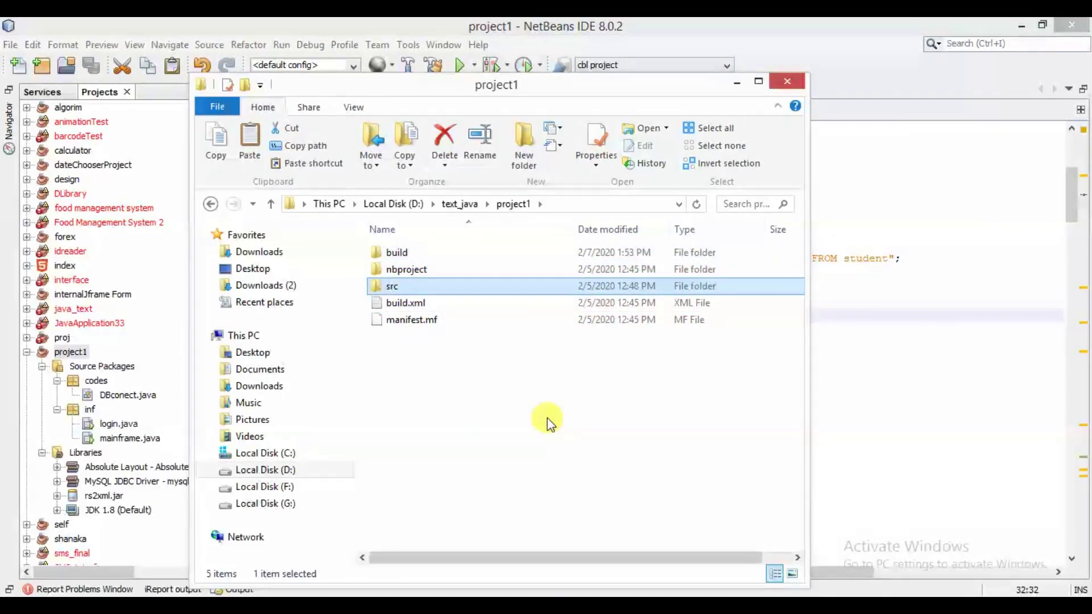
Step: In project1's Run properties, choose inf.login as the Main Class and save
{"action": "left_click", "coordinate": [739, 83]}
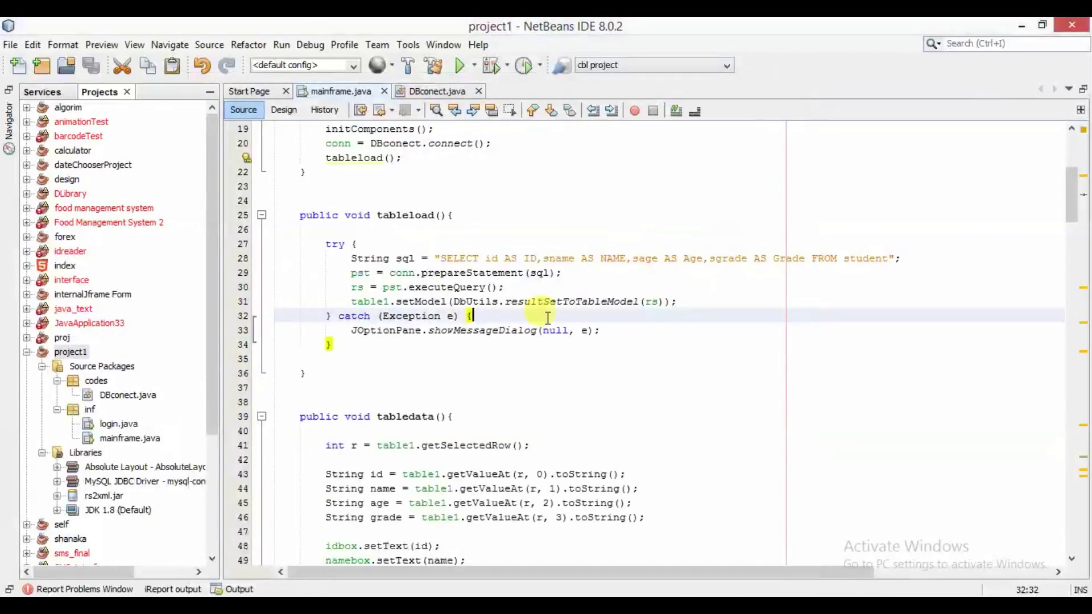
{"action": "left_click", "coordinate": [379, 385]}
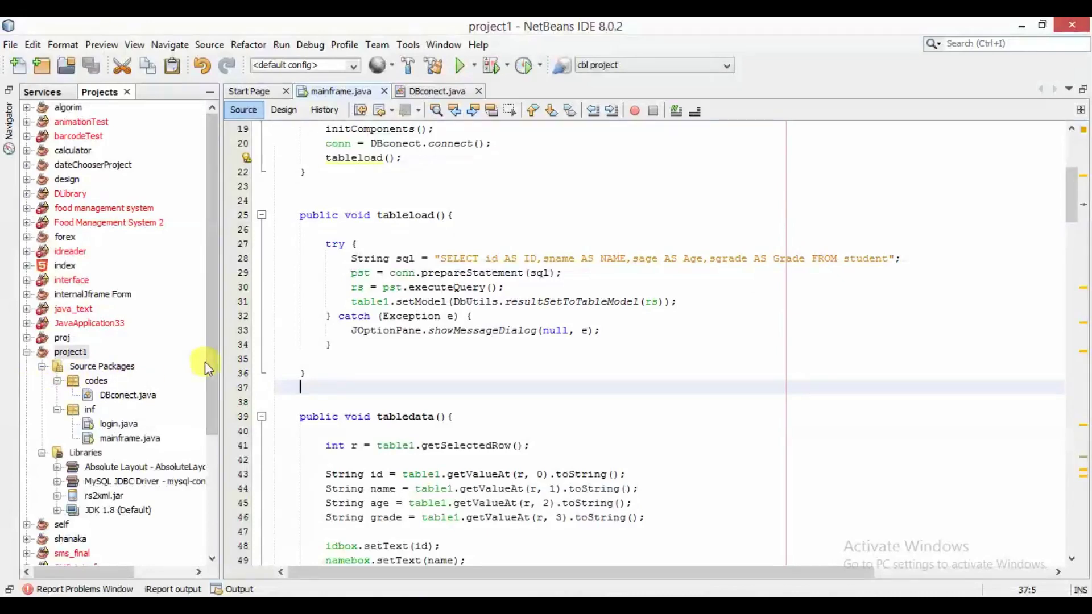
{"action": "left_click_drag", "start_coordinate": [207, 356], "coordinate": [139, 366]}
{"action": "left_click", "coordinate": [71, 342]}
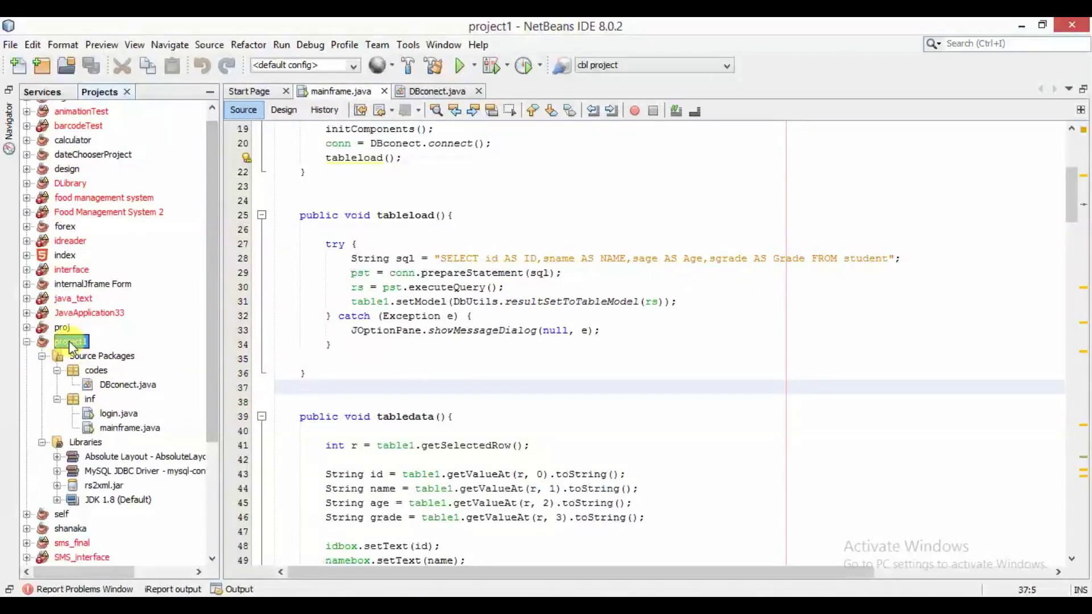
{"action": "right_click", "coordinate": [71, 344]}
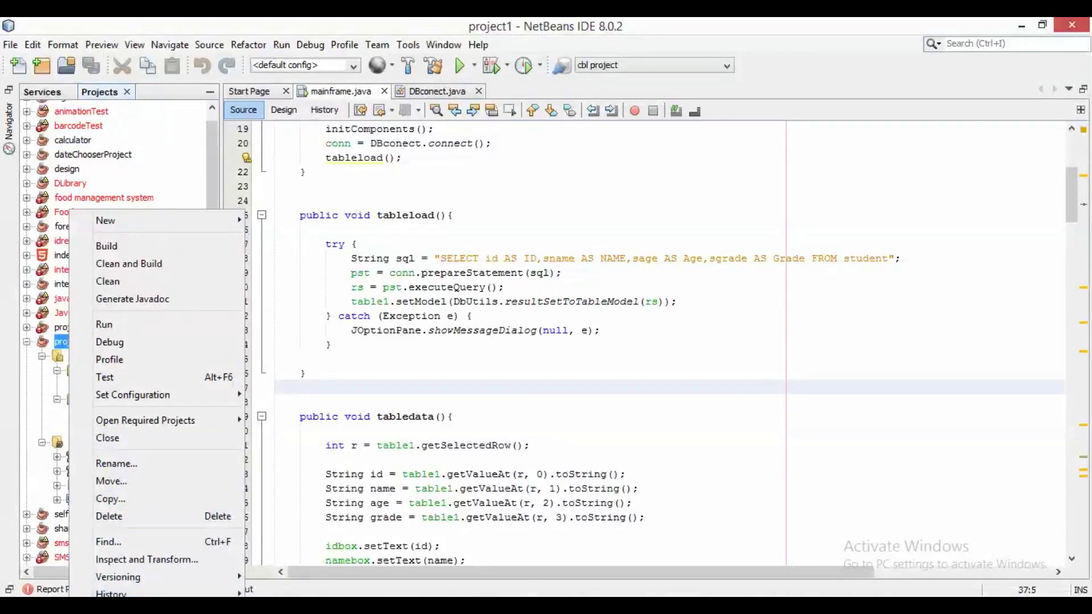
{"action": "left_click", "coordinate": [113, 608]}
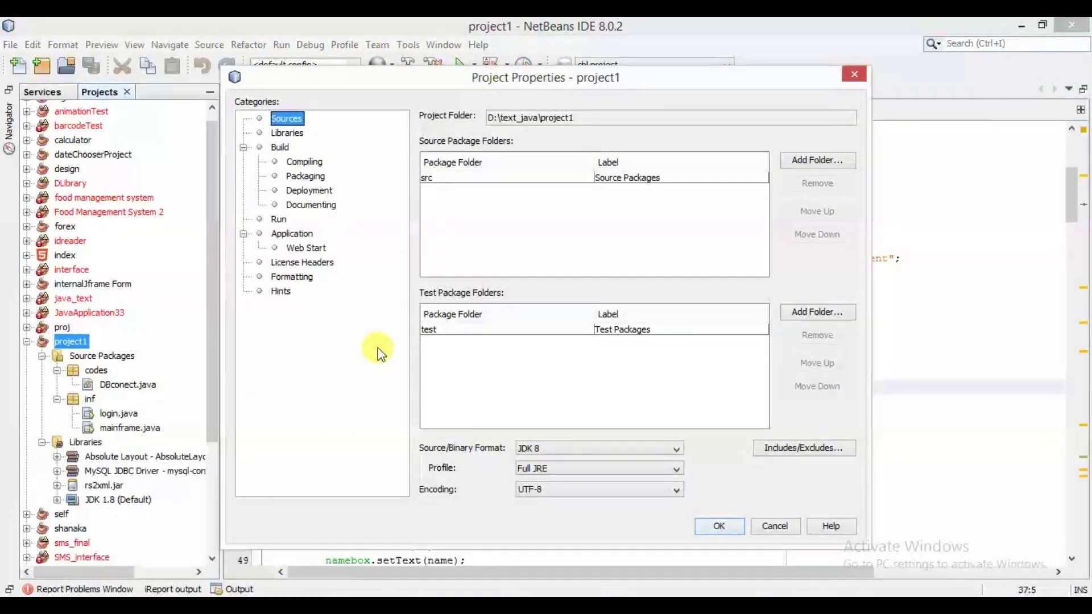
{"action": "left_click", "coordinate": [280, 220]}
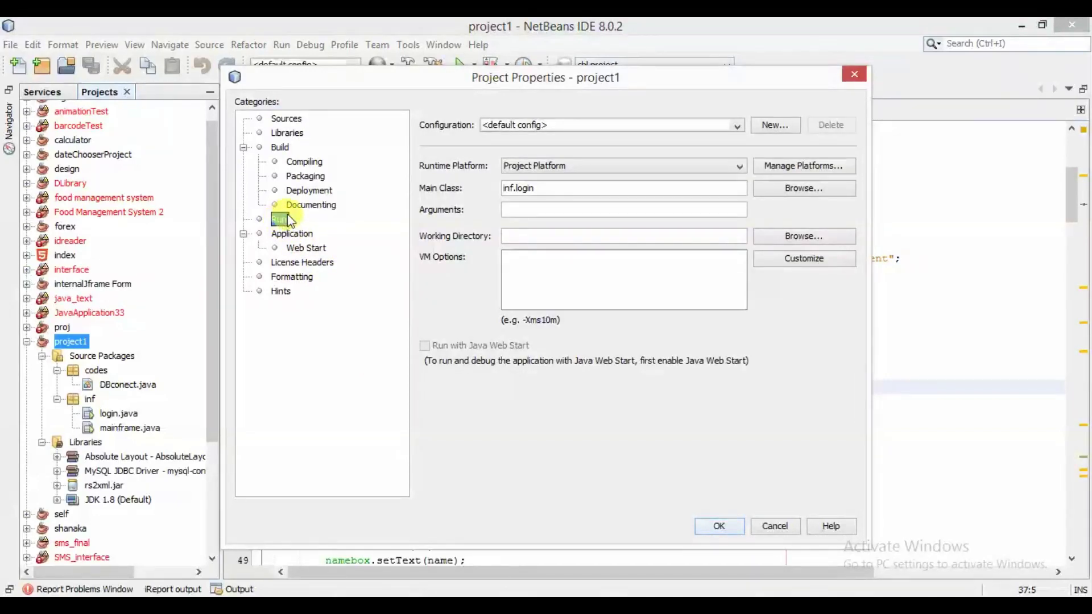
{"action": "double_click", "coordinate": [545, 187]}
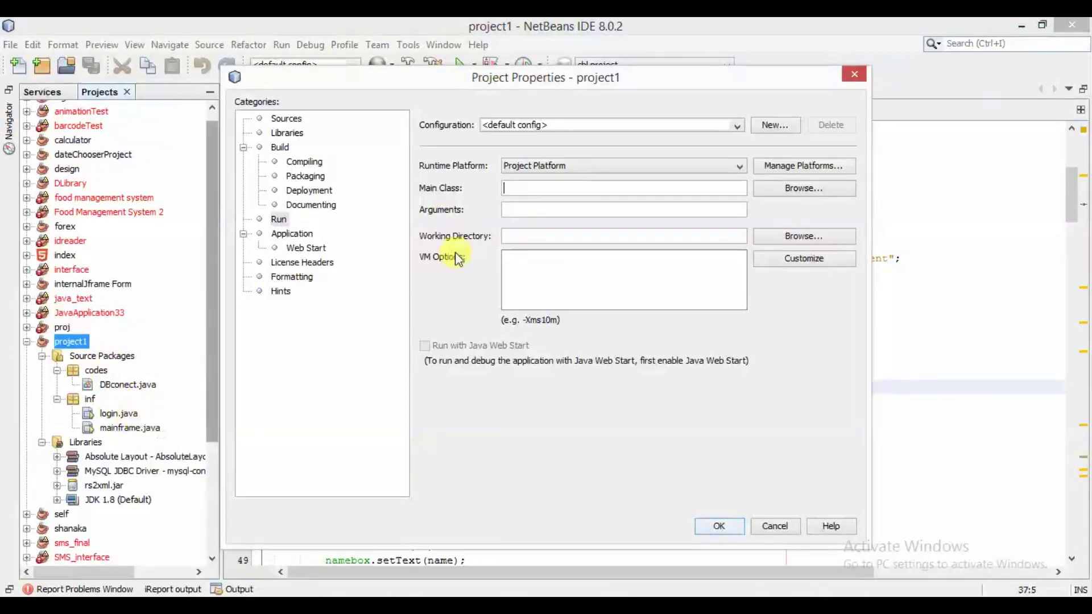
{"action": "left_click", "coordinate": [799, 195]}
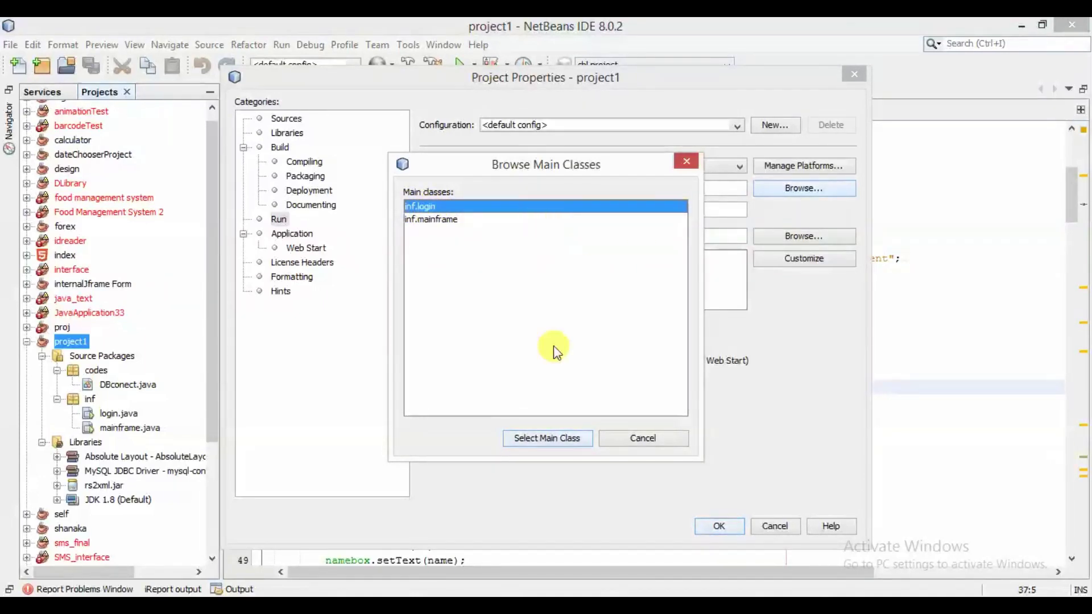
{"action": "left_click", "coordinate": [549, 438]}
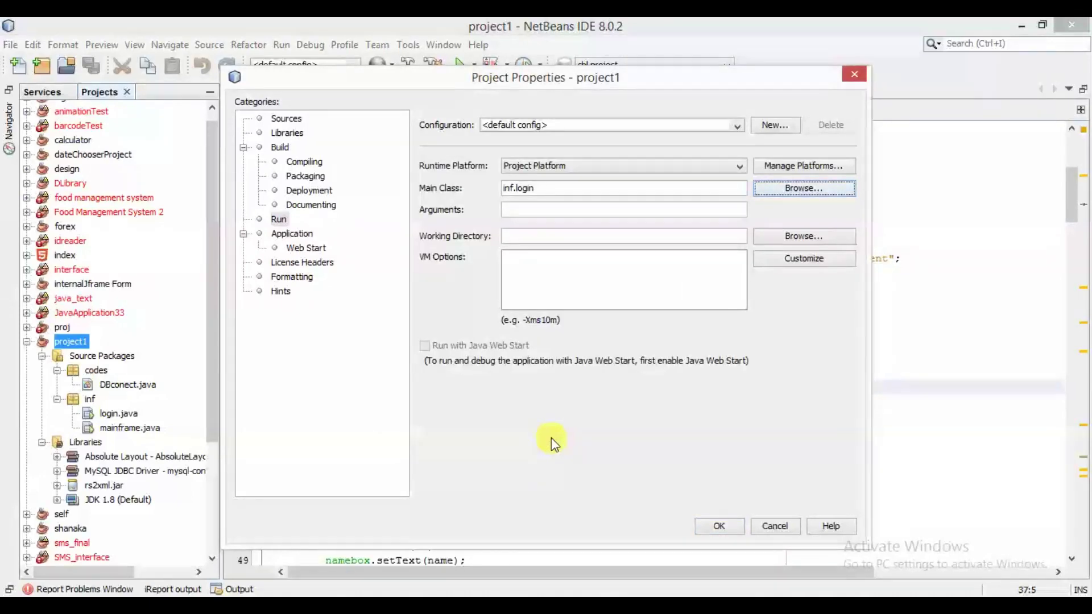
{"action": "left_click", "coordinate": [720, 526]}
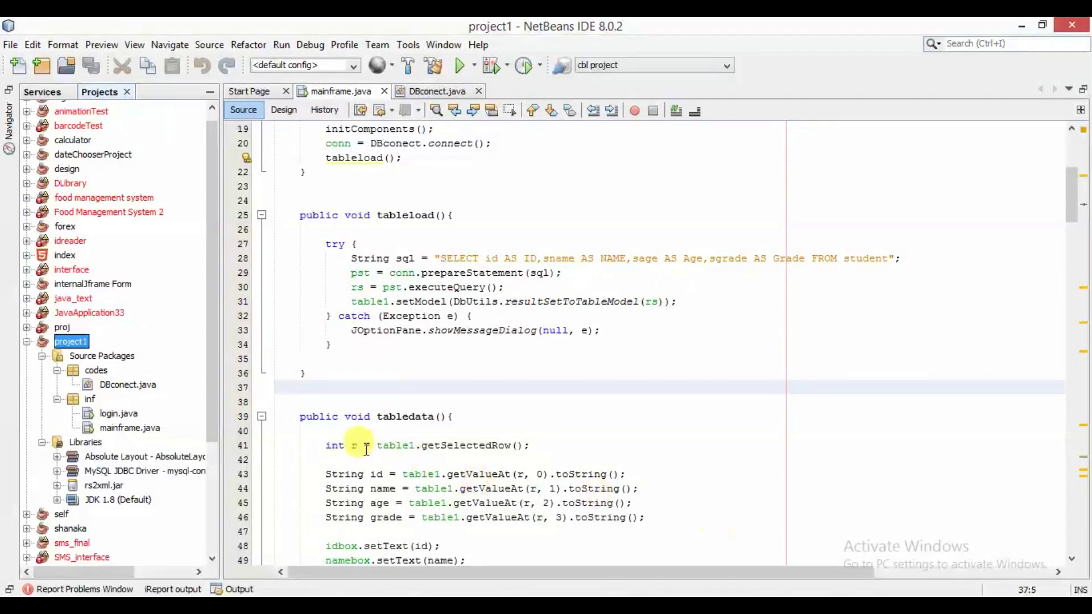
Step: Run Clean and Build on project1, then return to the project1 Explorer window
{"action": "right_click", "coordinate": [67, 344]}
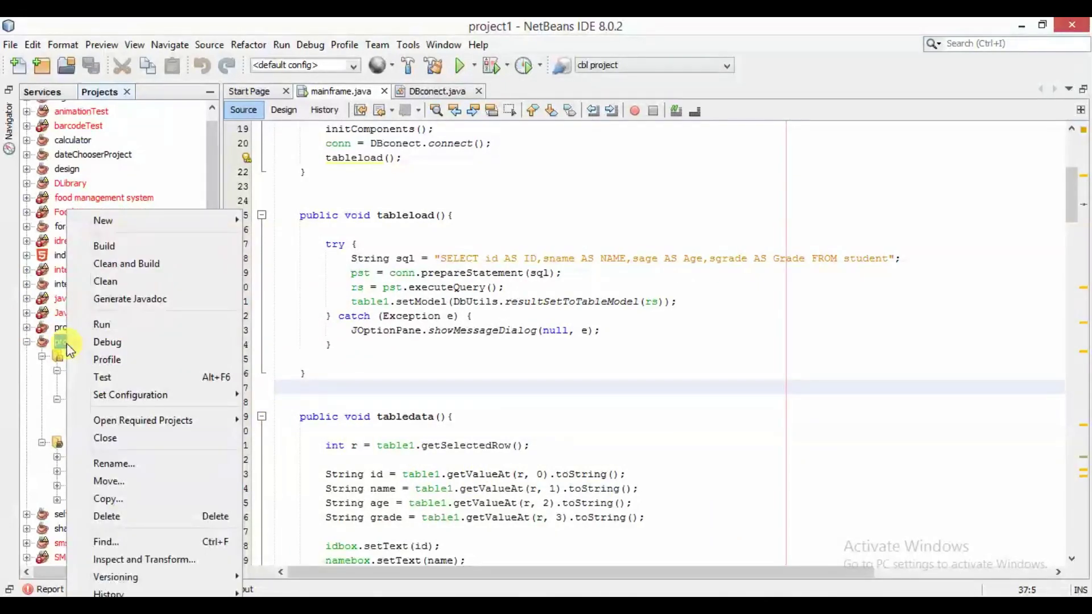
{"action": "left_click", "coordinate": [120, 263]}
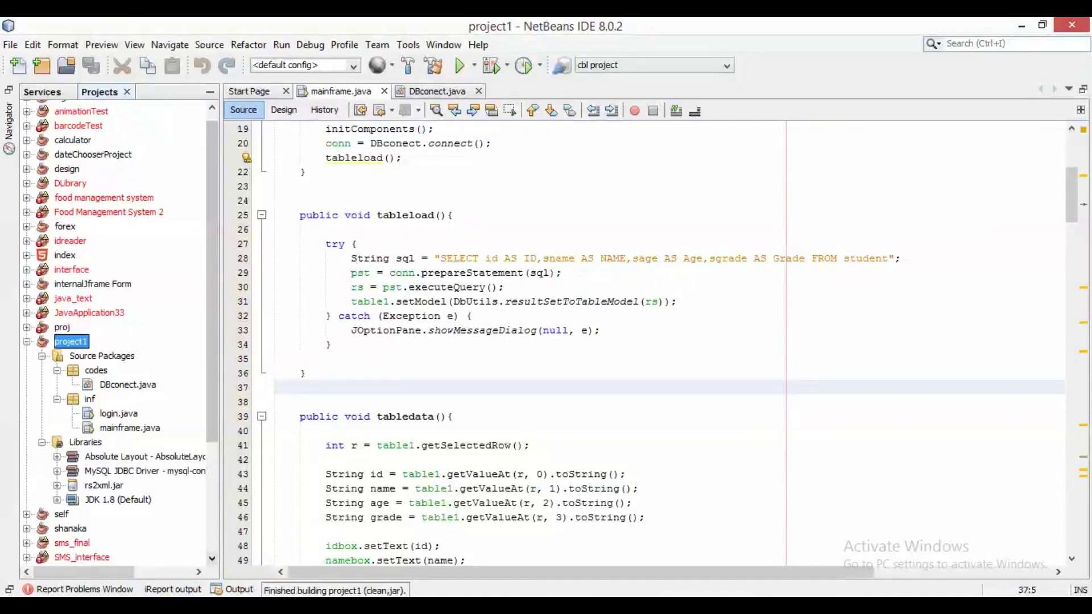
{"action": "key", "text": "alt+Tab"}
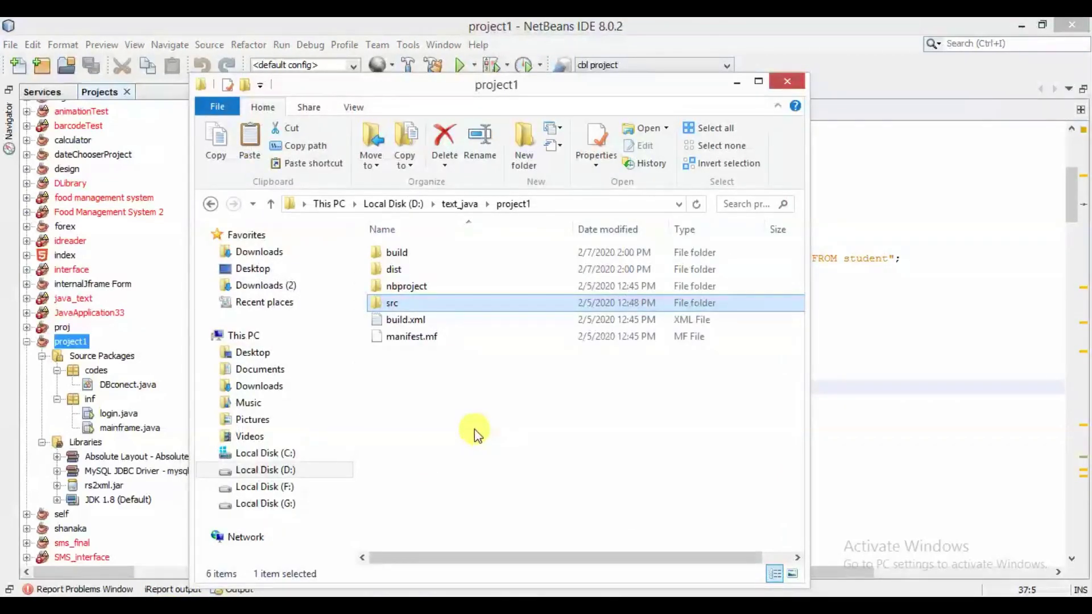
Step: Open the dist folder to review lib, project1.jar and README.TXT
{"action": "left_click", "coordinate": [475, 432]}
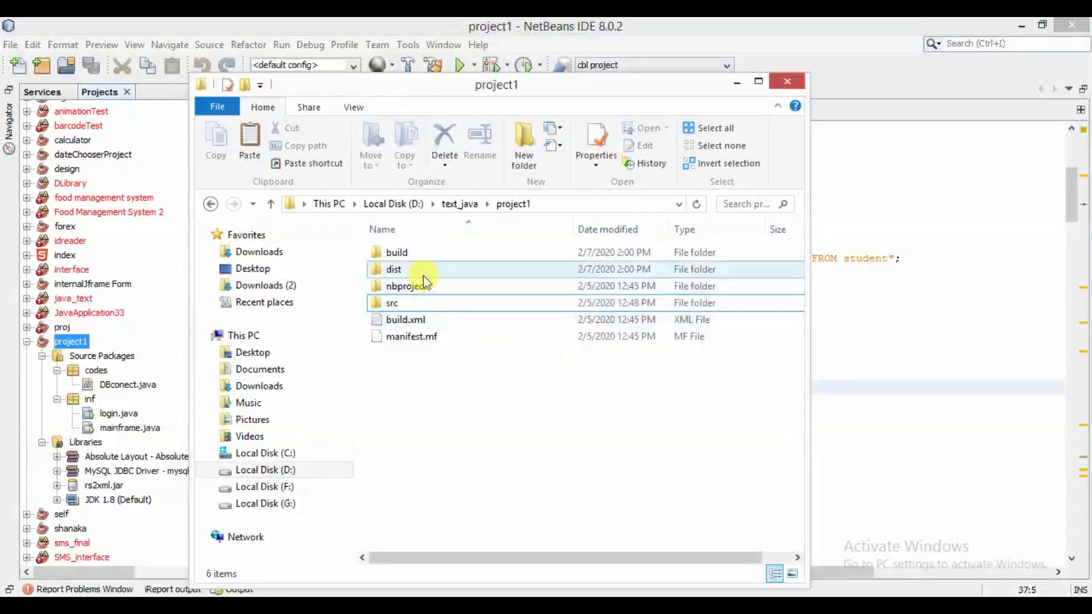
{"action": "mouse_move", "coordinate": [418, 277]}
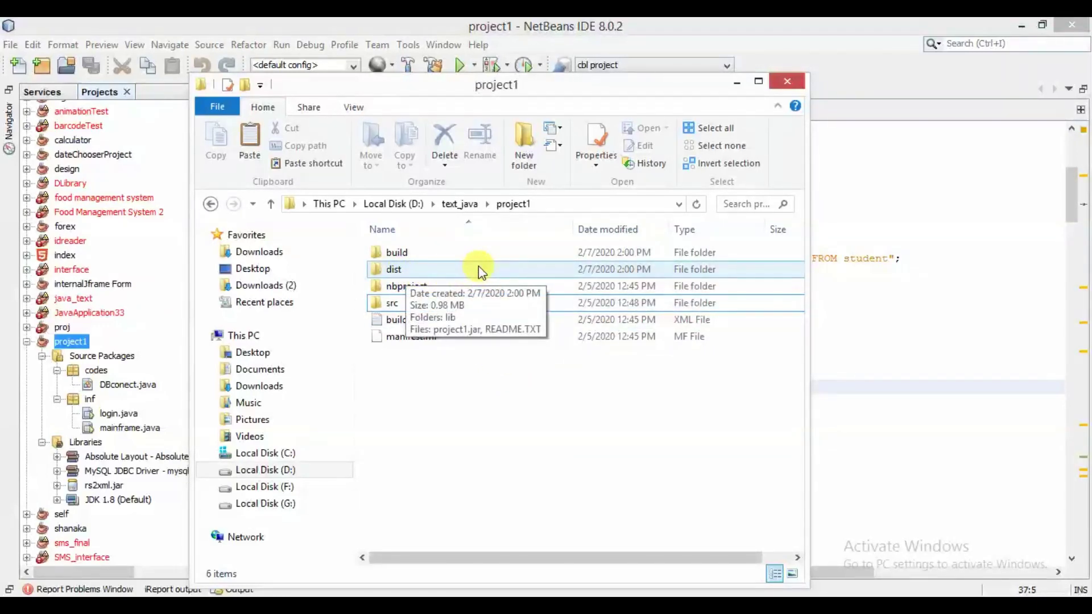
{"action": "double_click", "coordinate": [400, 278]}
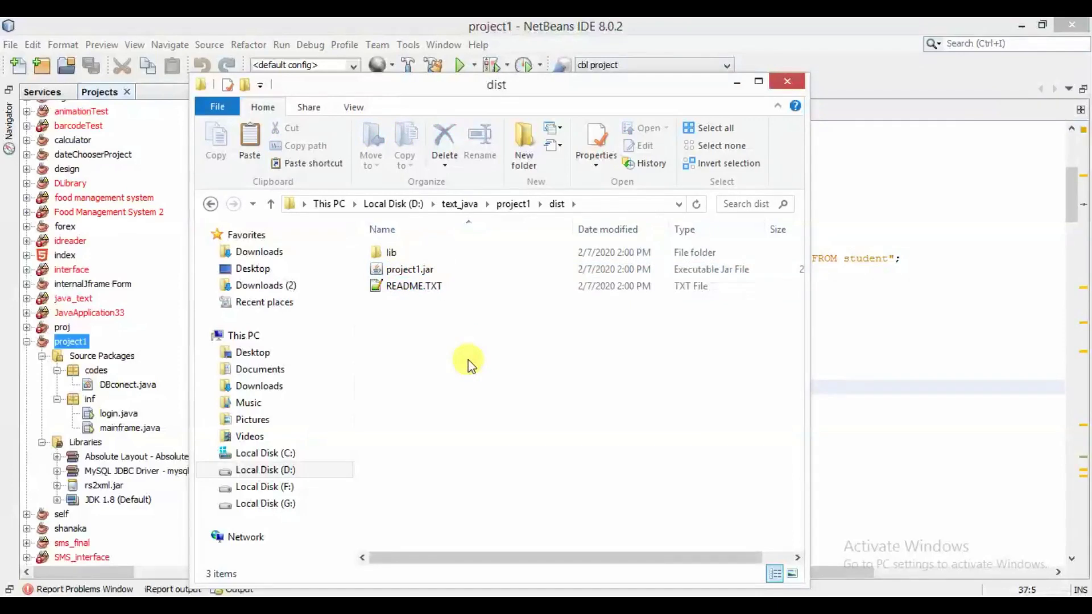
{"action": "left_click_drag", "start_coordinate": [475, 365], "coordinate": [458, 267]}
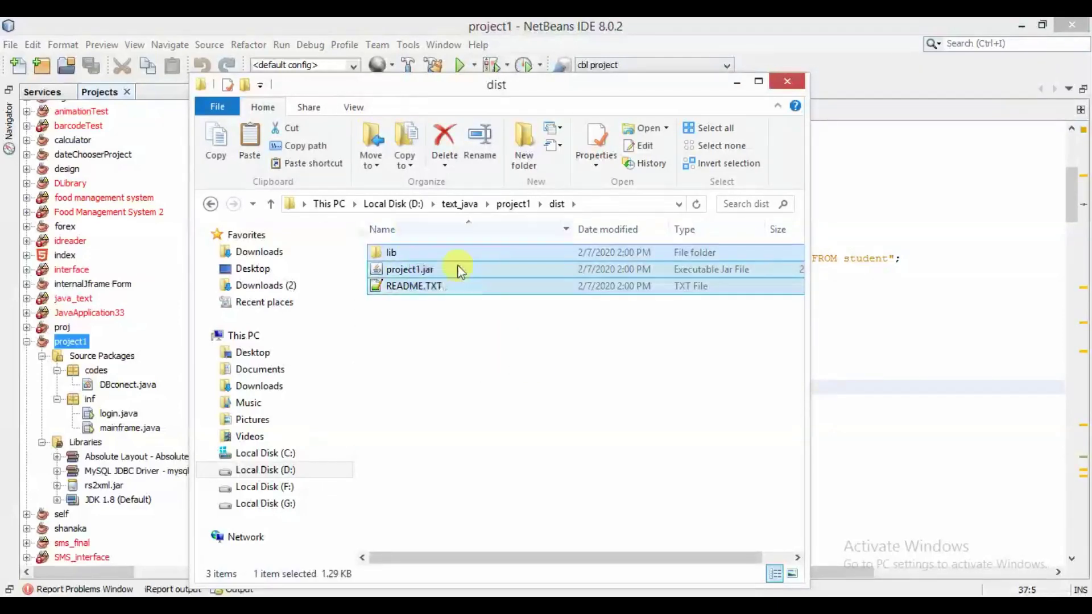
{"action": "left_click", "coordinate": [588, 399]}
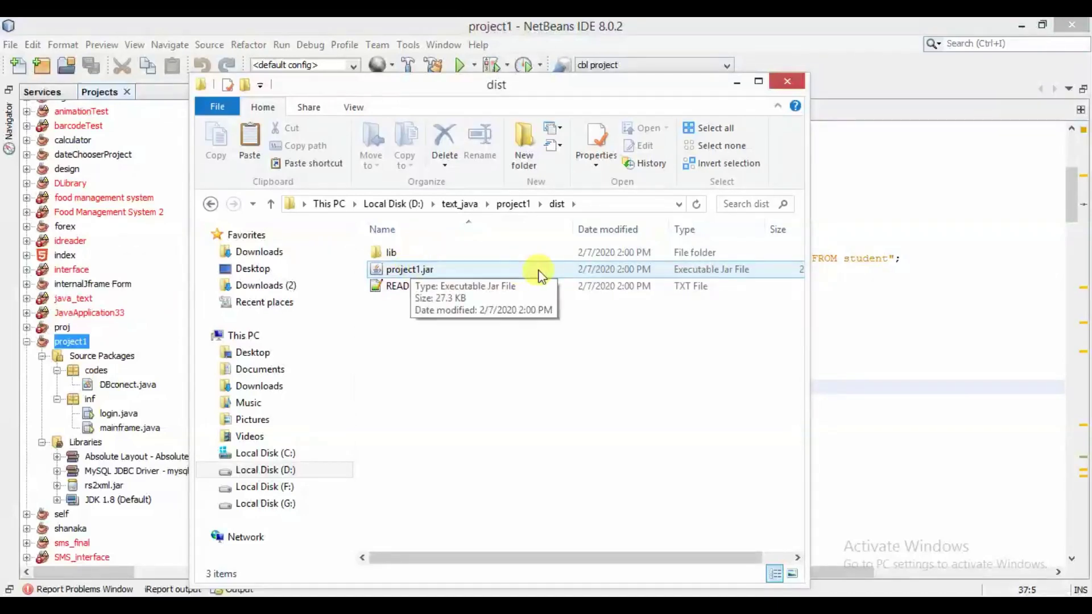
Step: Launch project1.jar, log in with the username and password, then close the student form
{"action": "double_click", "coordinate": [402, 271]}
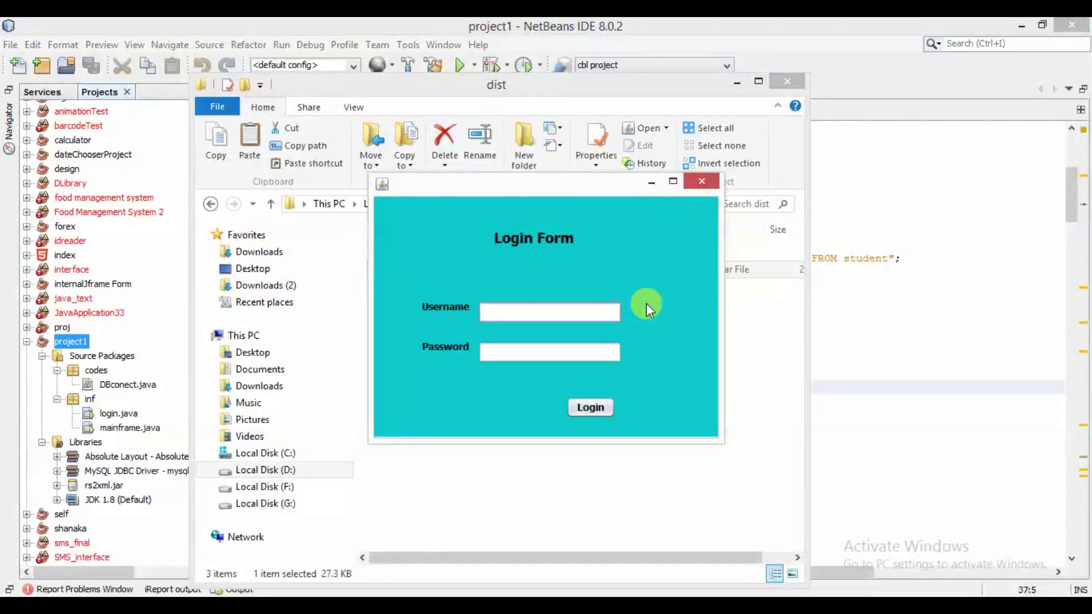
{"action": "type", "text": "shanaka"}
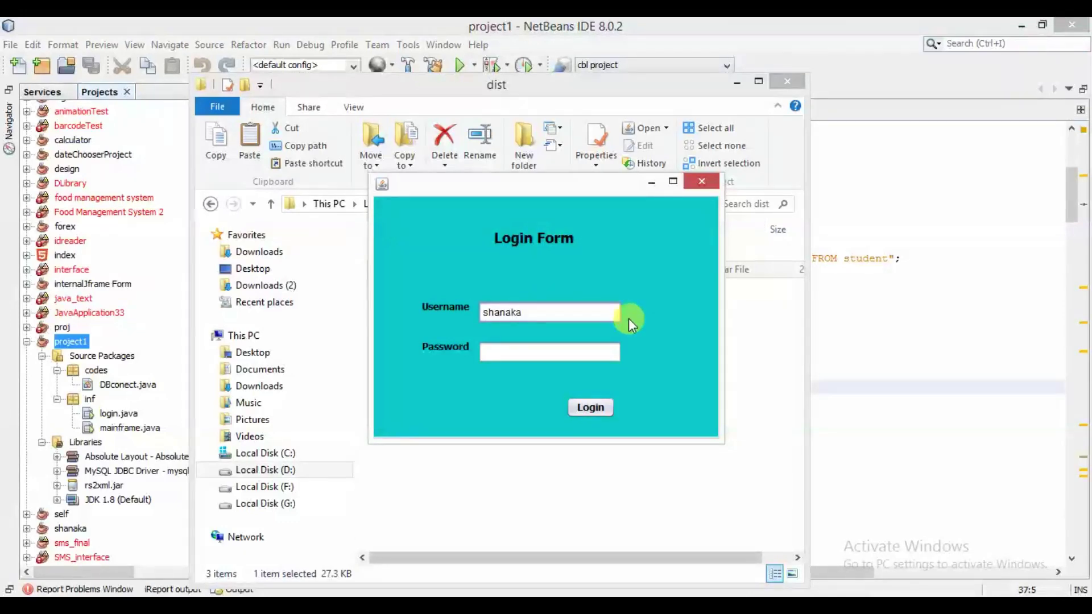
{"action": "left_click", "coordinate": [581, 348]}
{"action": "type", "text": "***"}
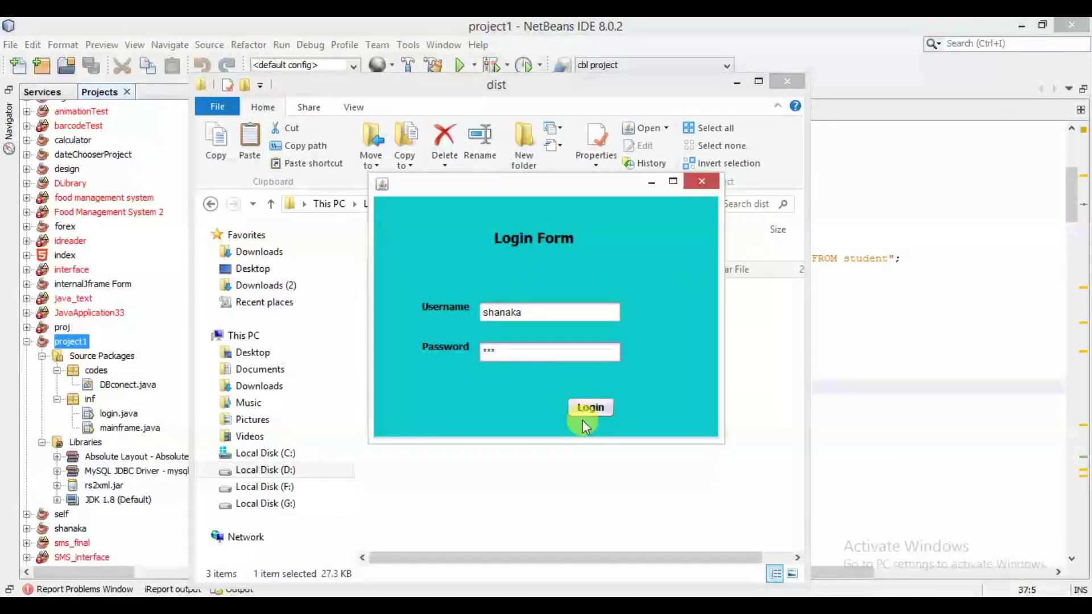
{"action": "left_click", "coordinate": [593, 406]}
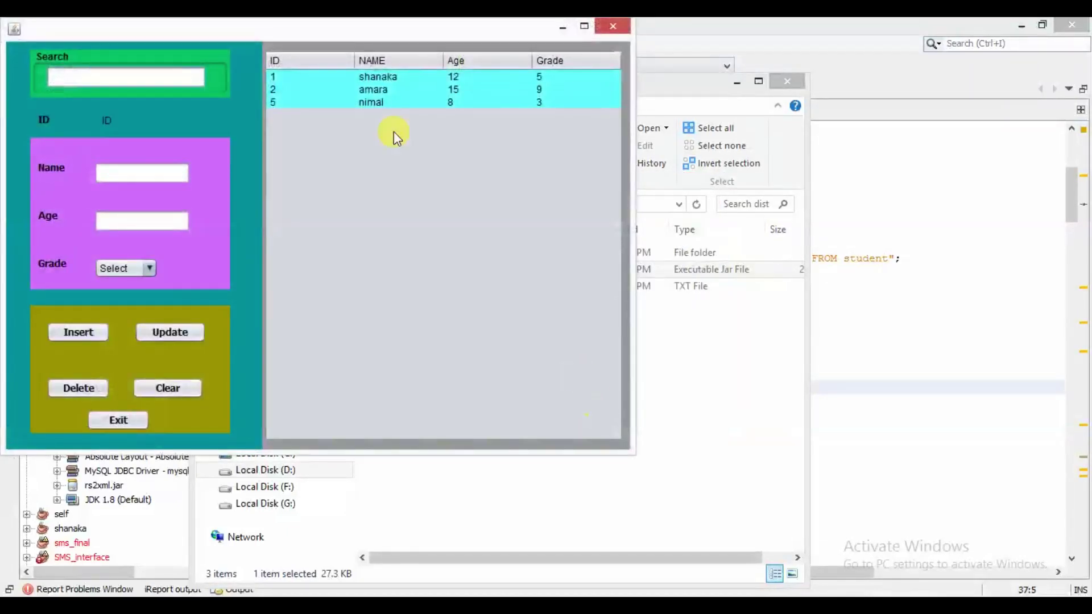
{"action": "left_click_drag", "start_coordinate": [349, 25], "coordinate": [558, 111]}
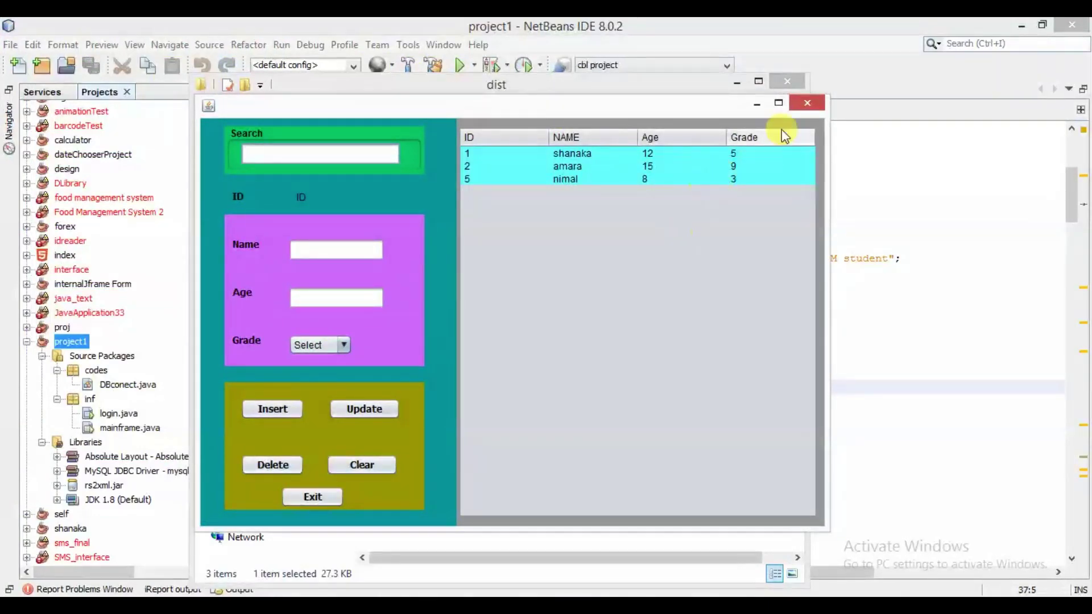
{"action": "left_click", "coordinate": [791, 104]}
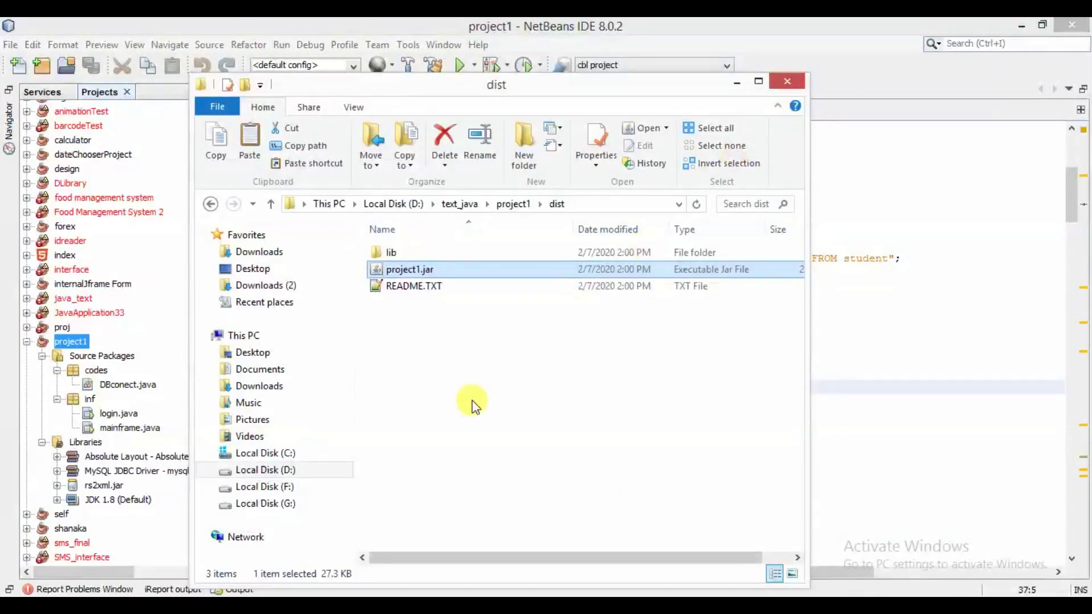
{"action": "left_click", "coordinate": [493, 402]}
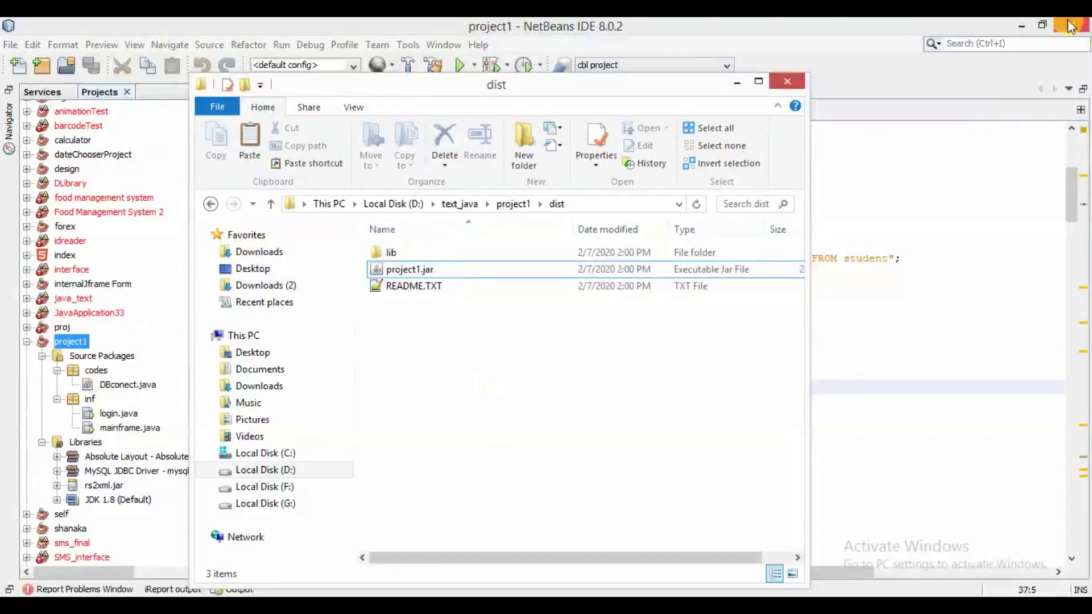
Step: Minimize NetBeans and confirm the lib folder holds three jar files
{"action": "left_click", "coordinate": [1022, 26]}
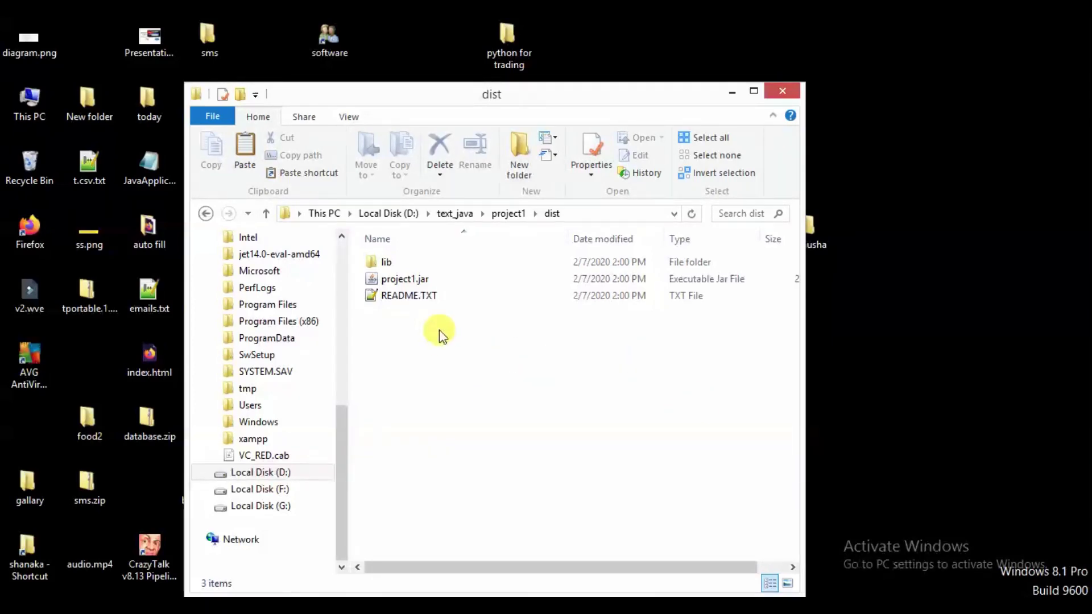
{"action": "left_click", "coordinate": [427, 282]}
{"action": "left_click", "coordinate": [426, 282]}
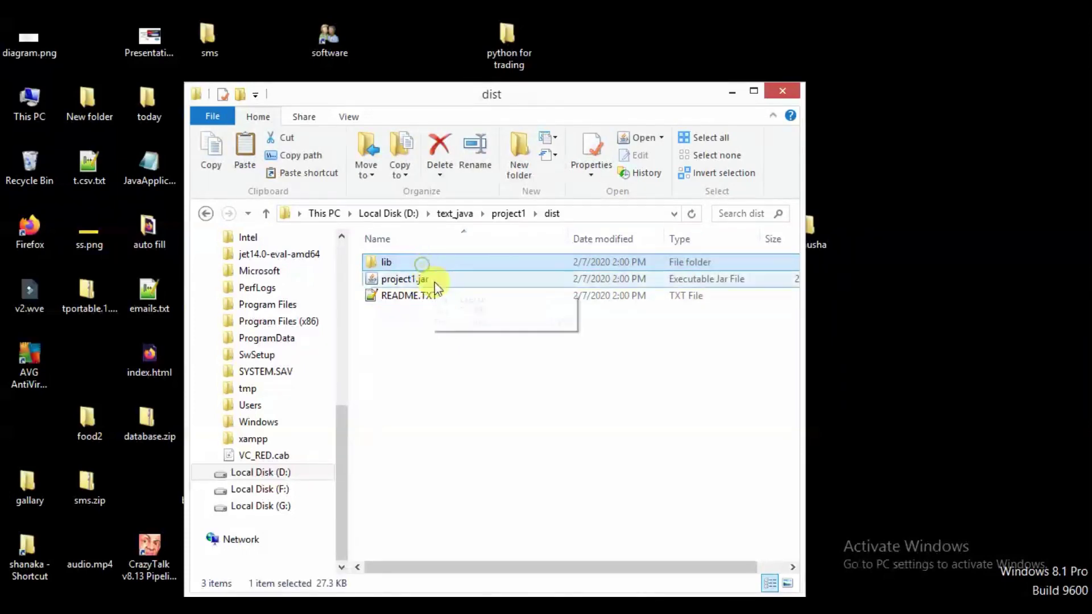
{"action": "double_click", "coordinate": [387, 262]}
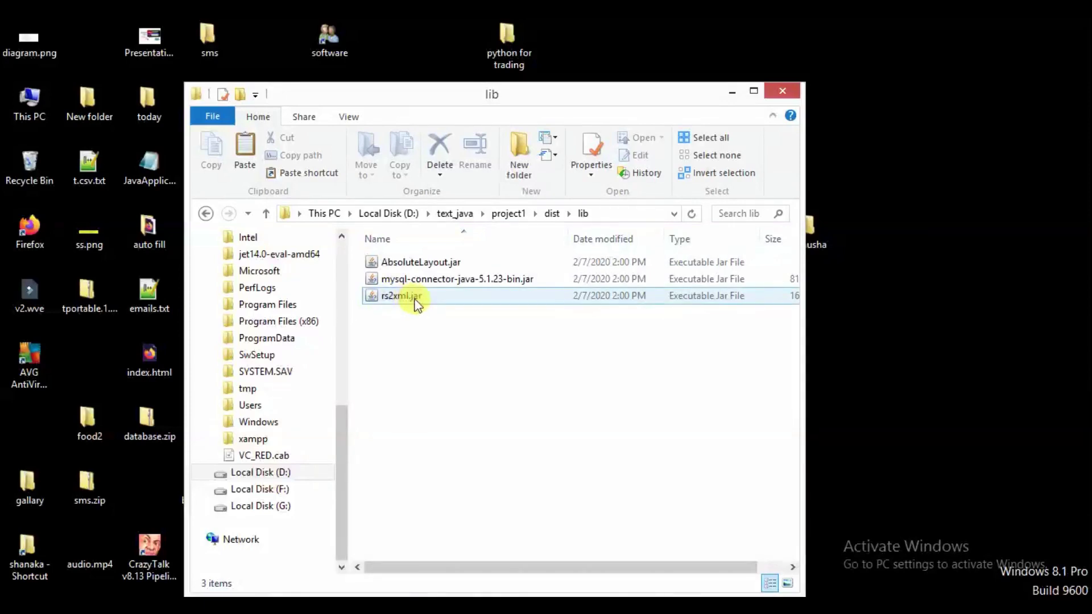
{"action": "left_click_drag", "start_coordinate": [484, 423], "coordinate": [430, 246]}
{"action": "left_click", "coordinate": [533, 374]}
Step: Back in dist, select both lib and project1.jar for copying
{"action": "left_click", "coordinate": [270, 215]}
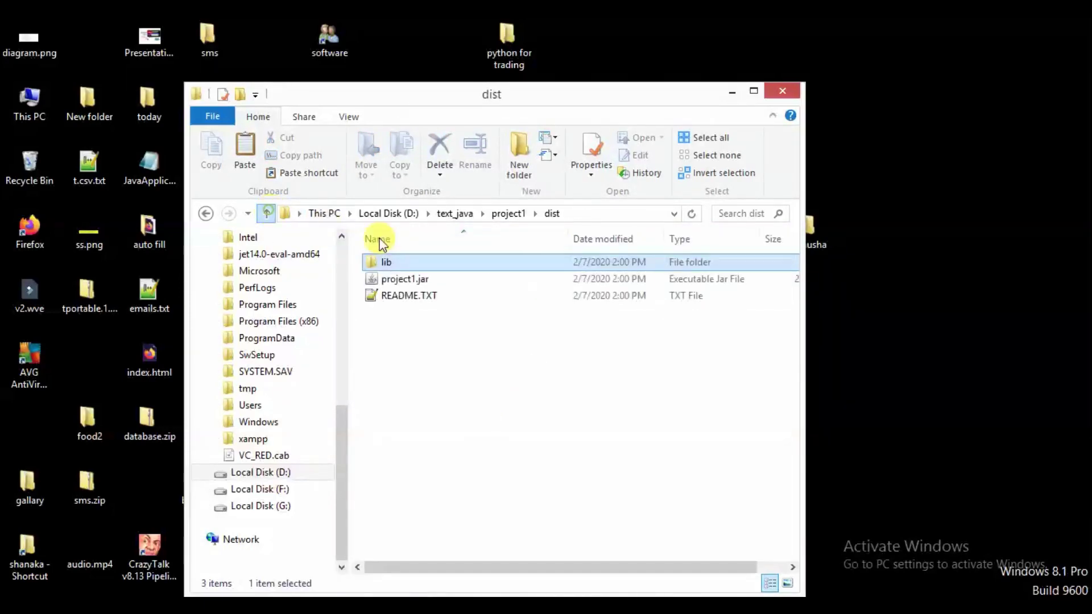
{"action": "left_click", "coordinate": [421, 281]}
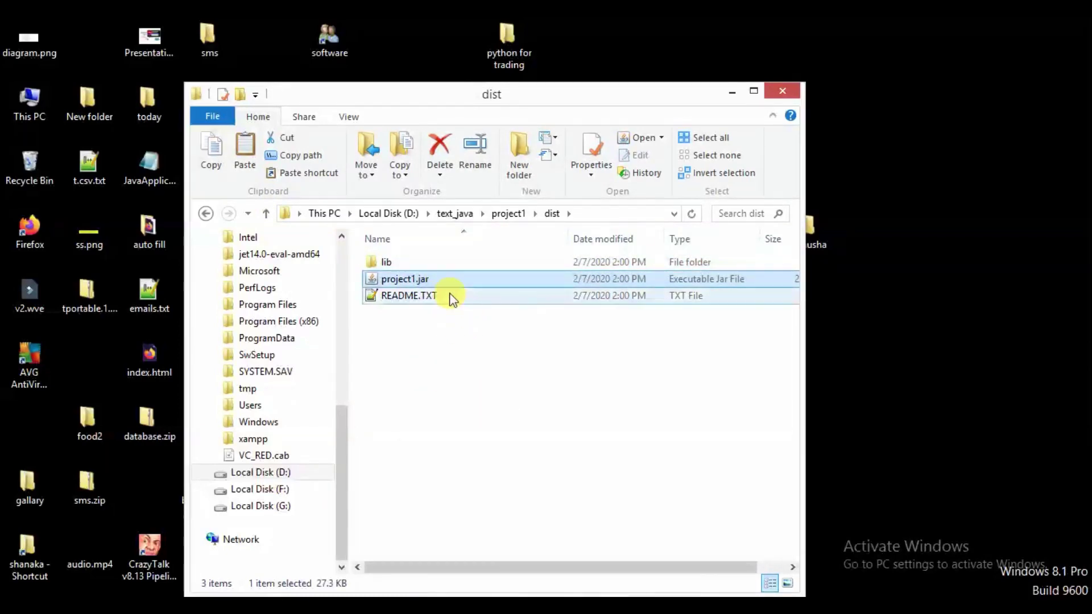
{"action": "left_click", "coordinate": [410, 262], "text": "ctrl"}
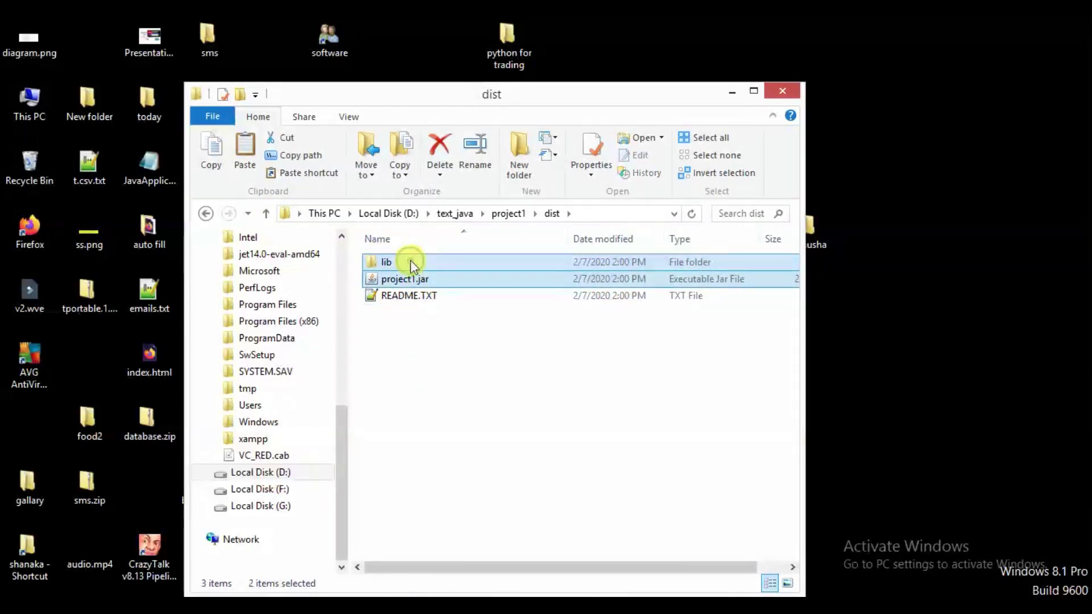
{"action": "right_click", "coordinate": [456, 260]}
Step: Copy lib and project1.jar, then go to Local Disk (C:)
{"action": "left_click", "coordinate": [483, 487]}
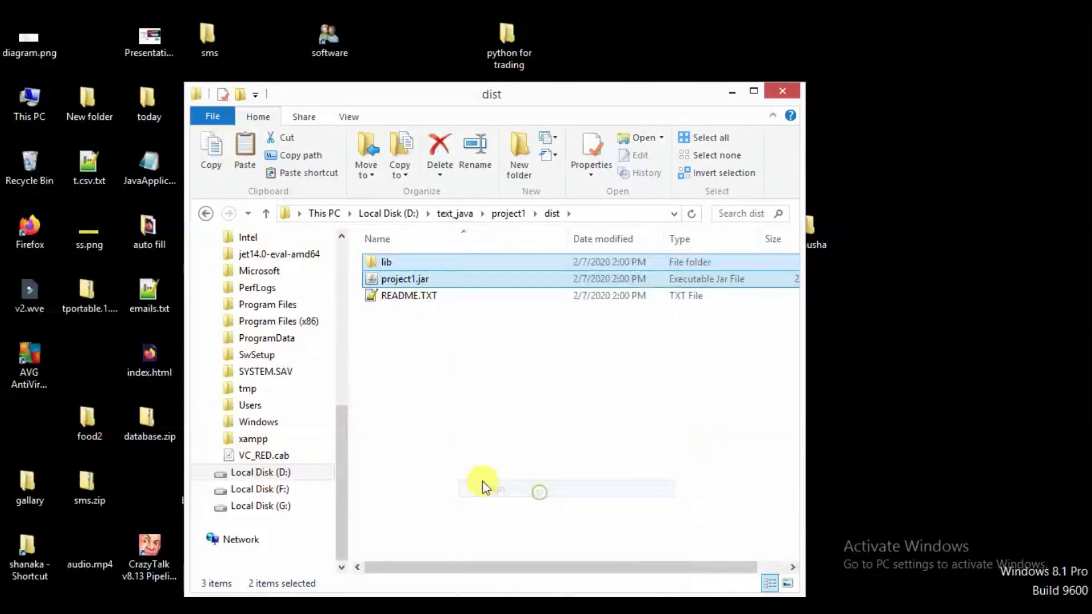
{"action": "left_click_drag", "start_coordinate": [344, 478], "coordinate": [343, 383]}
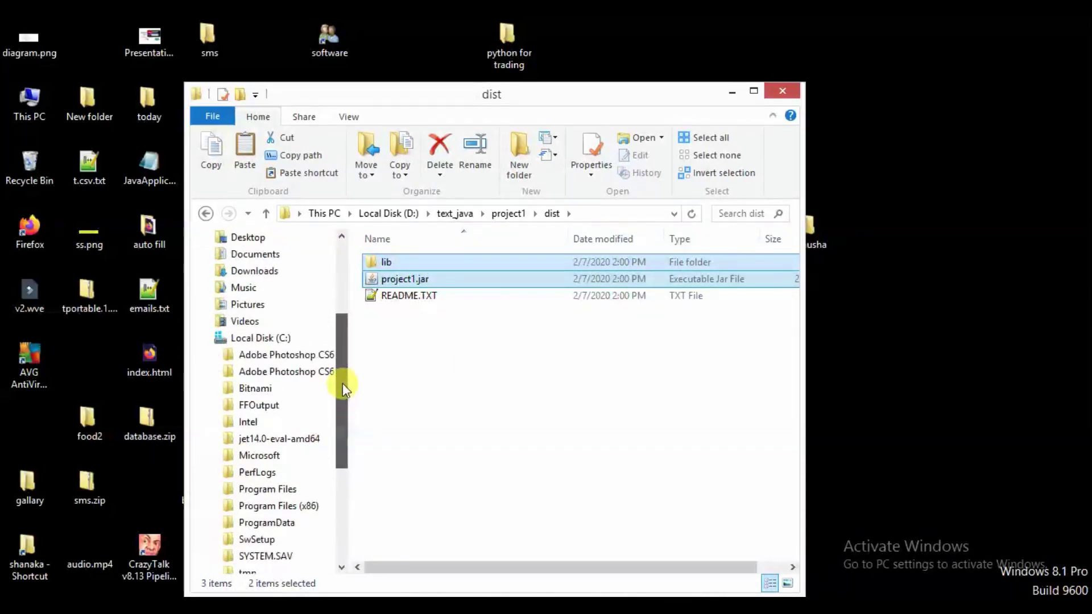
{"action": "left_click", "coordinate": [256, 338]}
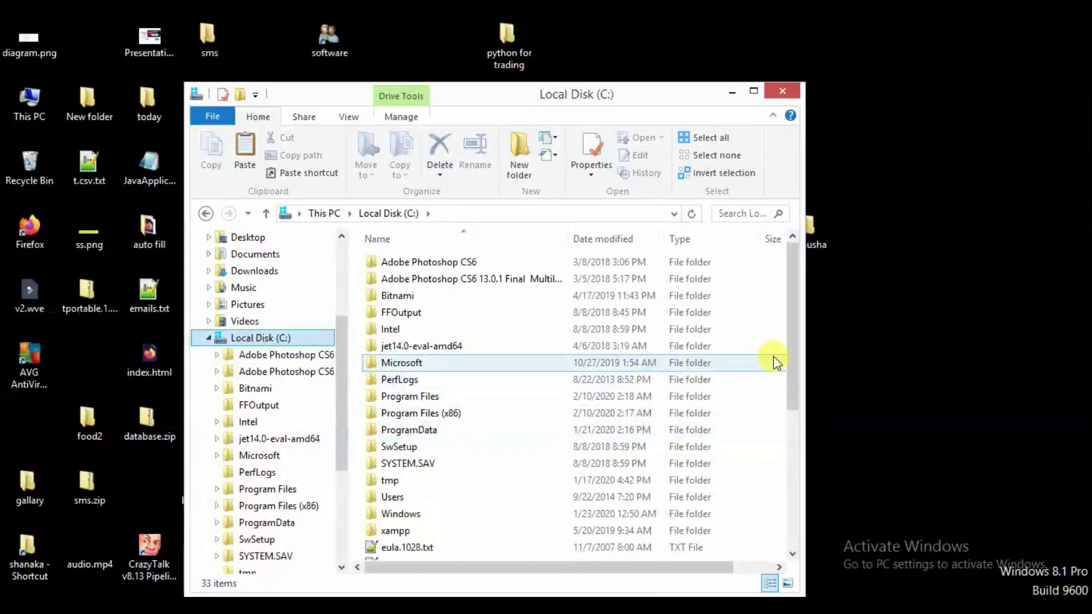
Step: Create a new folder named 'my soft' on C:
{"action": "right_click", "coordinate": [765, 403]}
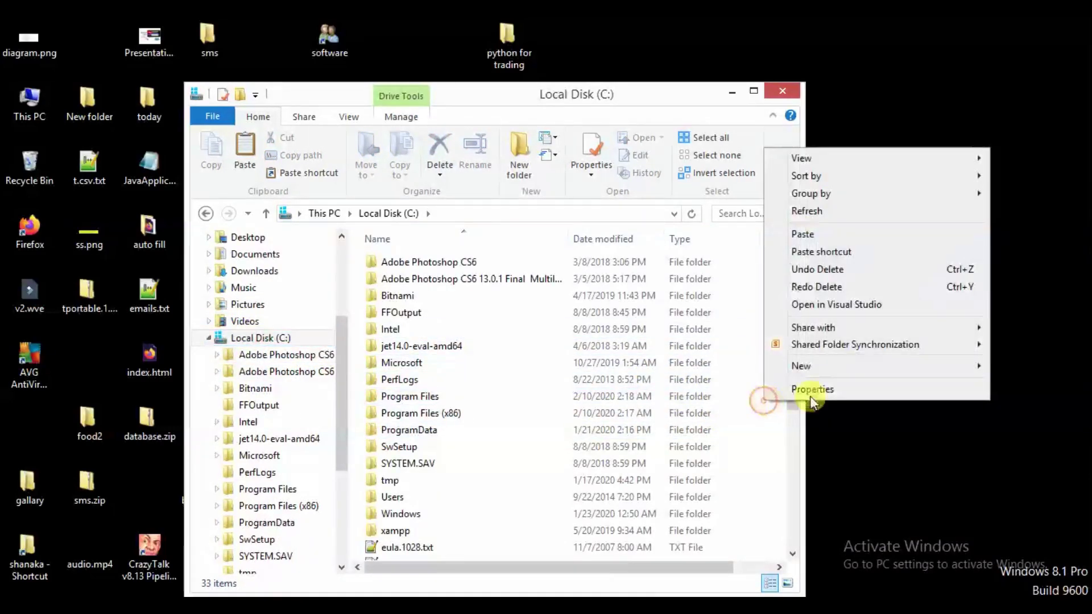
{"action": "mouse_move", "coordinate": [829, 366]}
{"action": "left_click", "coordinate": [1020, 366]}
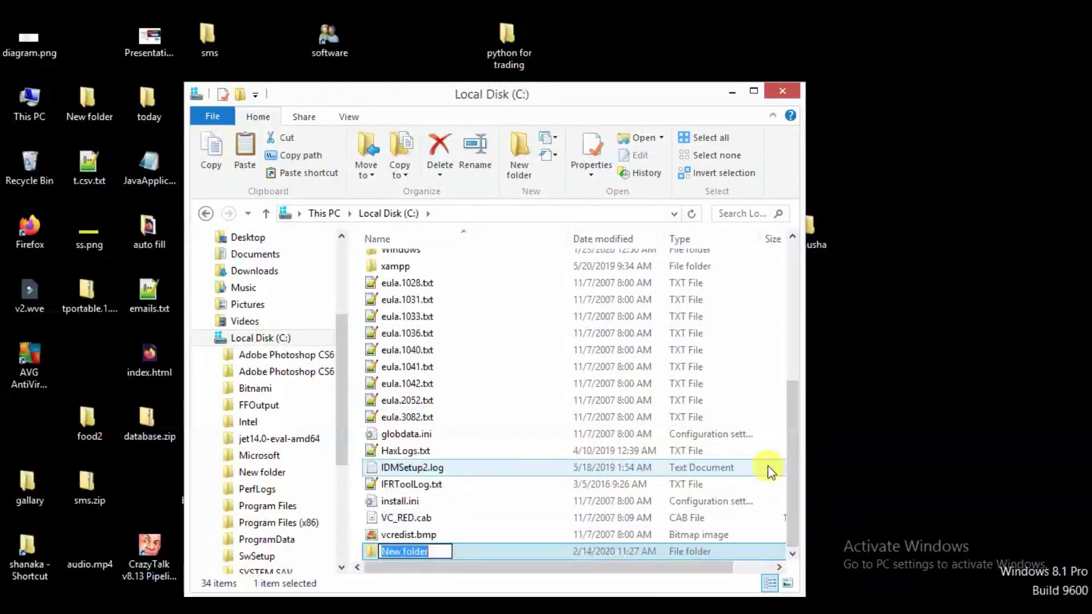
{"action": "type", "text": "my so"}
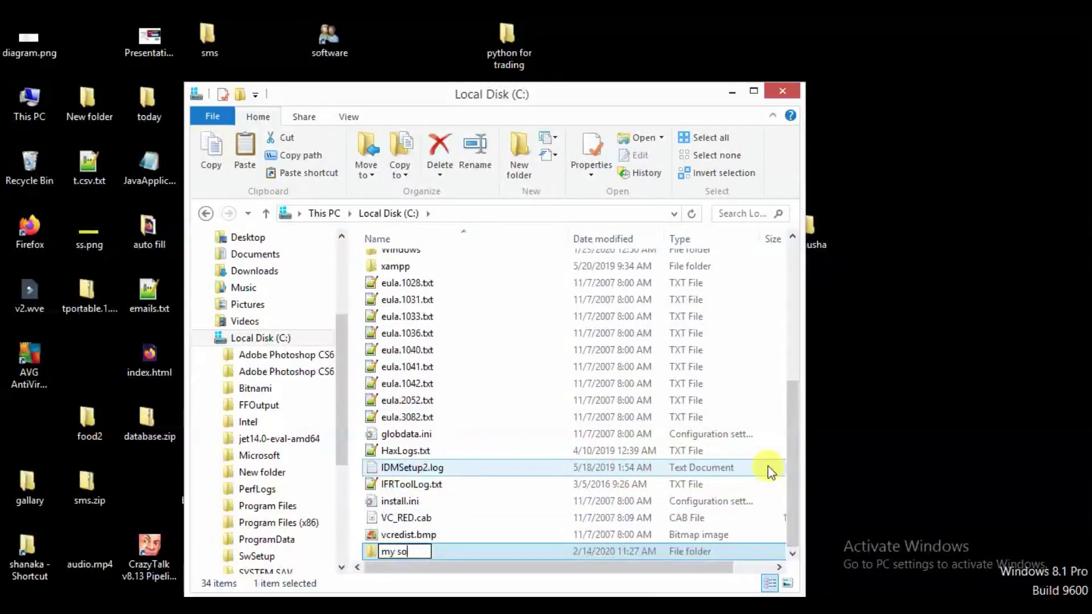
{"action": "type", "text": "ft"}
{"action": "key", "text": "Return"}
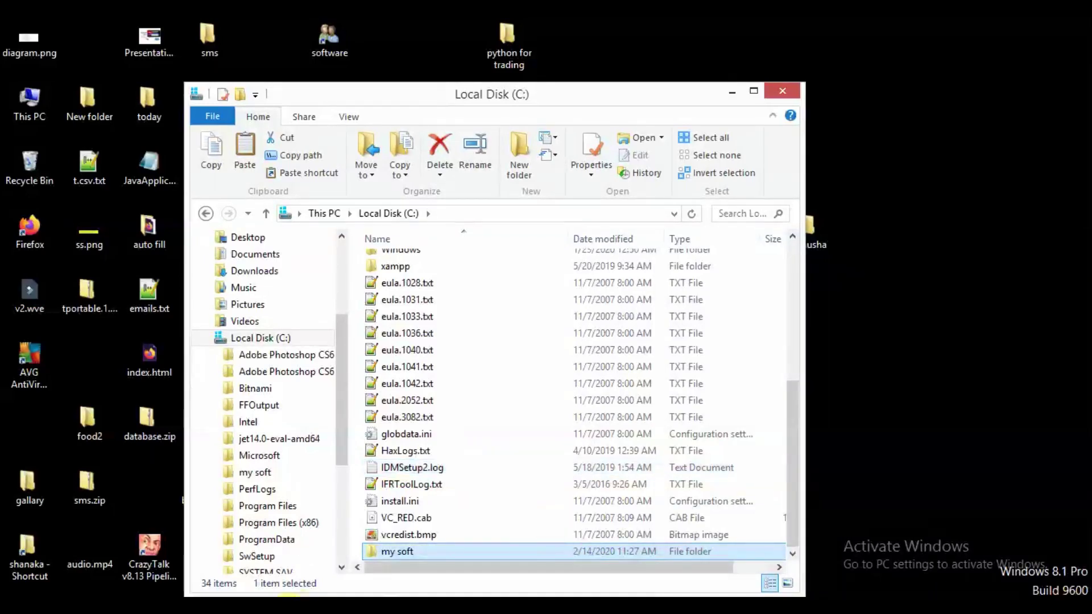
Step: Paste lib and project1.jar into the C:\my soft folder
{"action": "double_click", "coordinate": [392, 552]}
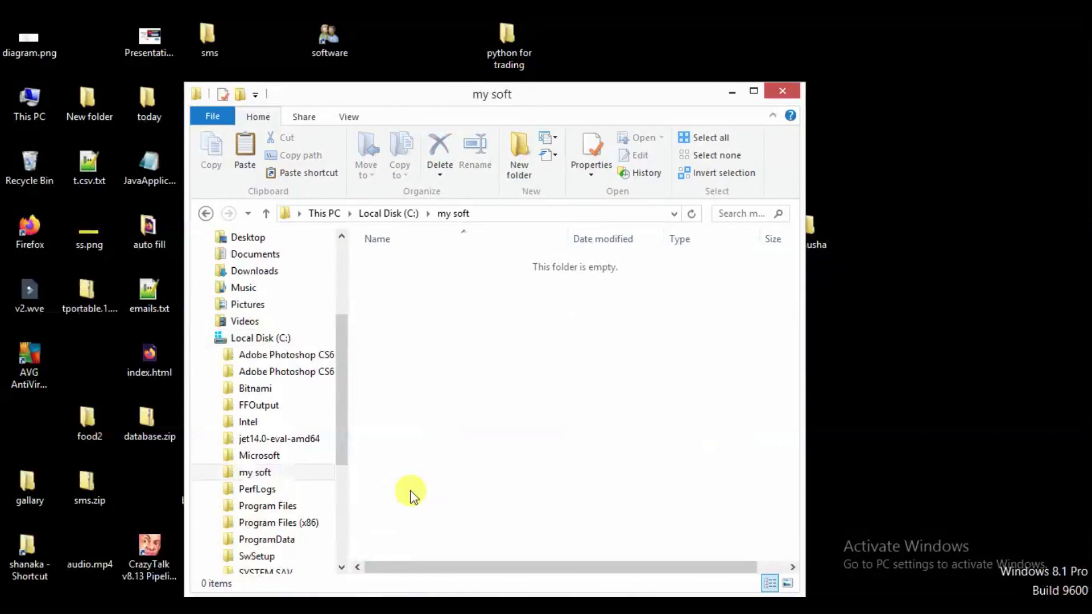
{"action": "right_click", "coordinate": [470, 317]}
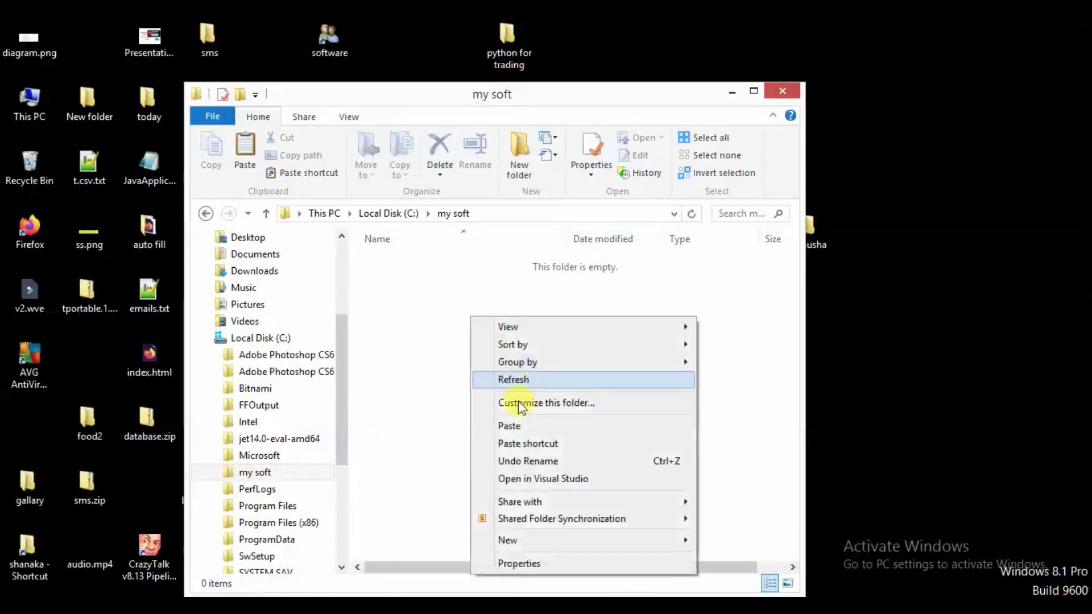
{"action": "left_click", "coordinate": [545, 426]}
{"action": "left_click", "coordinate": [625, 377]}
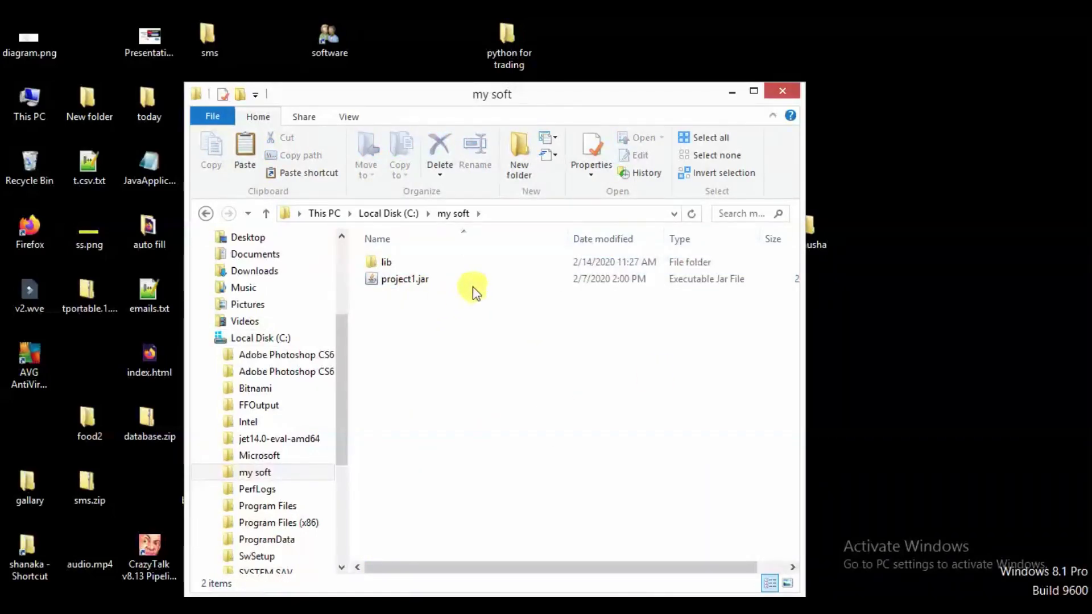
Step: Create a desktop shortcut to the copied project1.jar
{"action": "left_click_drag", "start_coordinate": [648, 85], "coordinate": [589, 91]}
{"action": "right_click", "coordinate": [362, 284]}
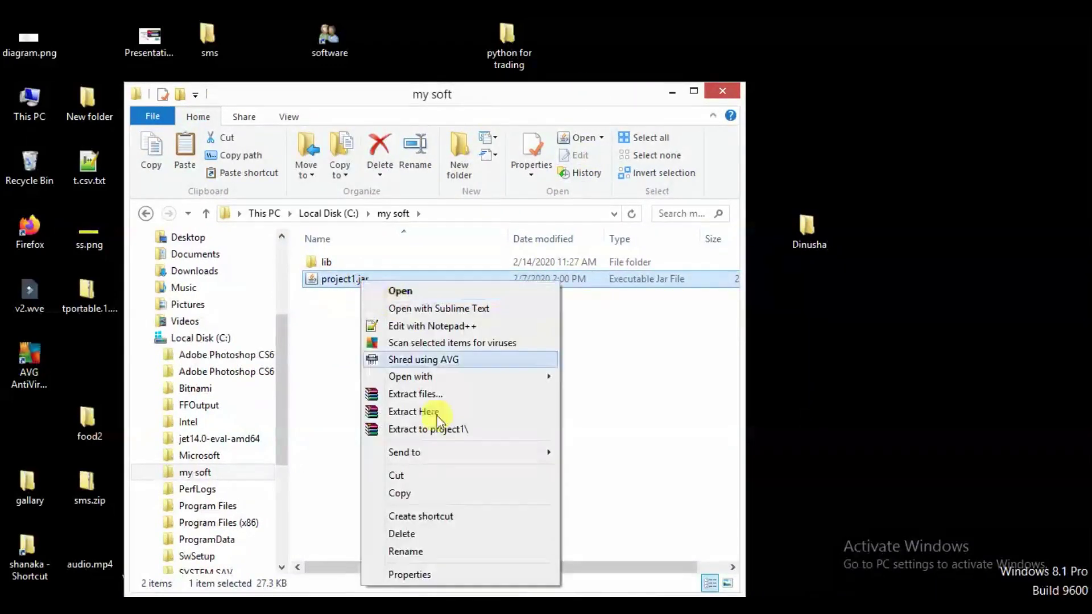
{"action": "mouse_move", "coordinate": [531, 458]}
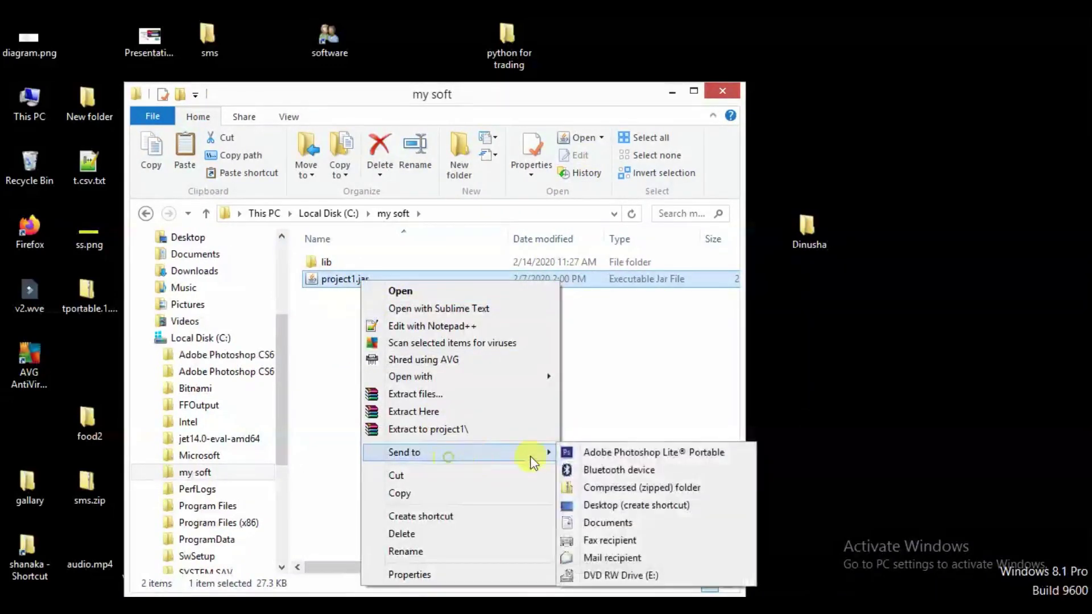
{"action": "left_click", "coordinate": [602, 512]}
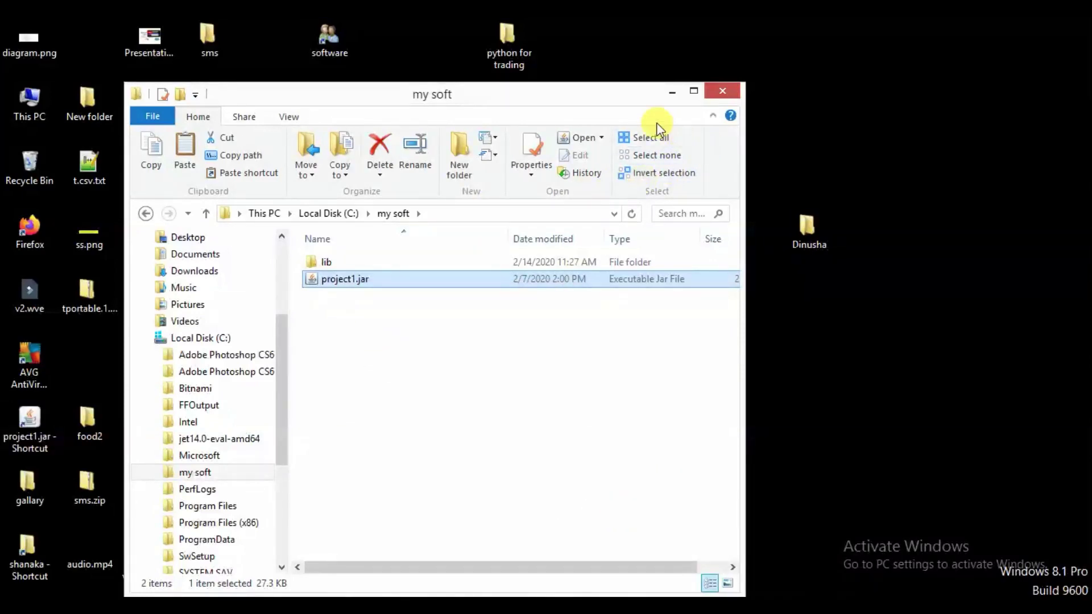
Step: Move the project1.jar shortcut to the desktop's right side and rename it 'my soft'
{"action": "left_click", "coordinate": [671, 91]}
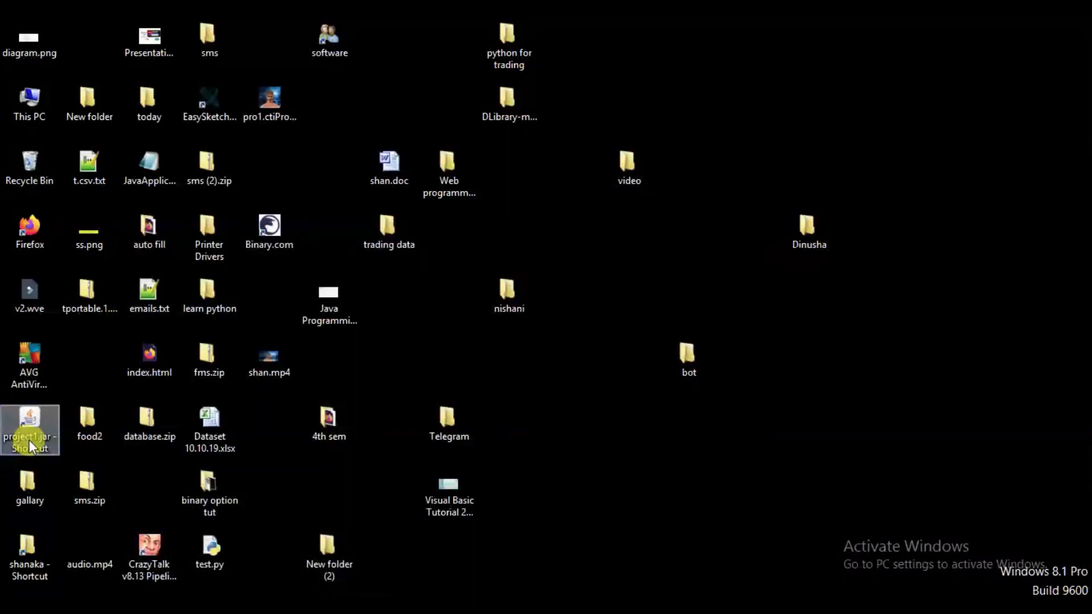
{"action": "left_click_drag", "start_coordinate": [29, 439], "coordinate": [912, 386]}
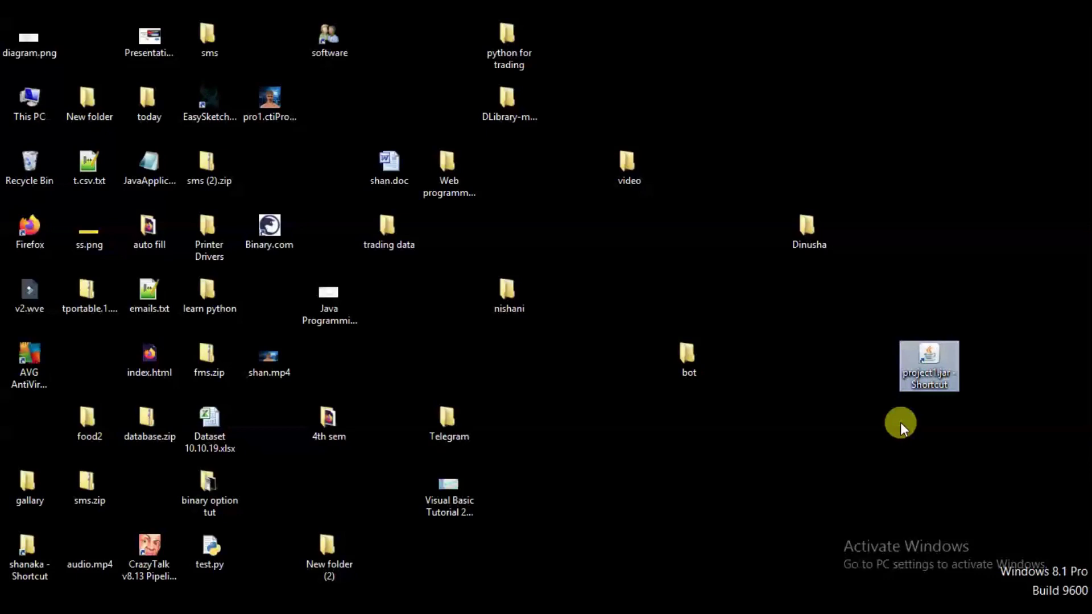
{"action": "right_click", "coordinate": [912, 379]}
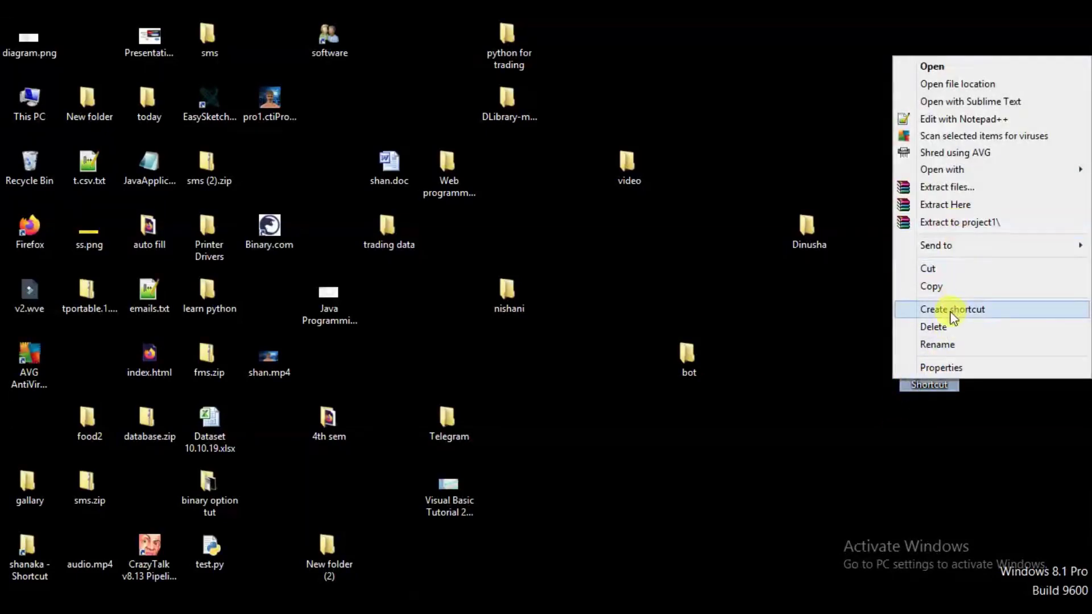
{"action": "left_click", "coordinate": [945, 342]}
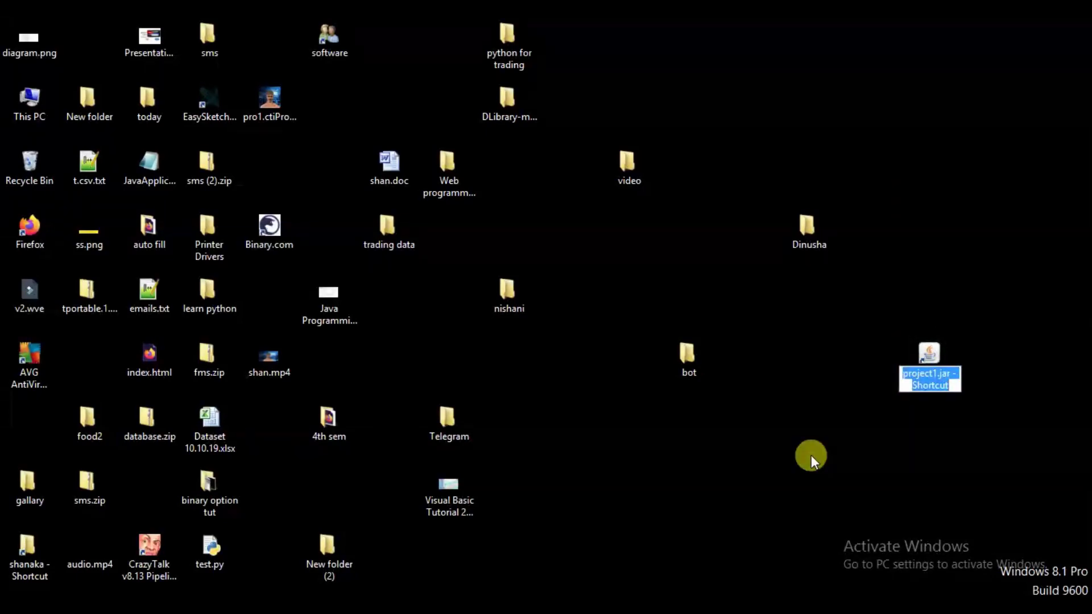
{"action": "type", "text": "my so"}
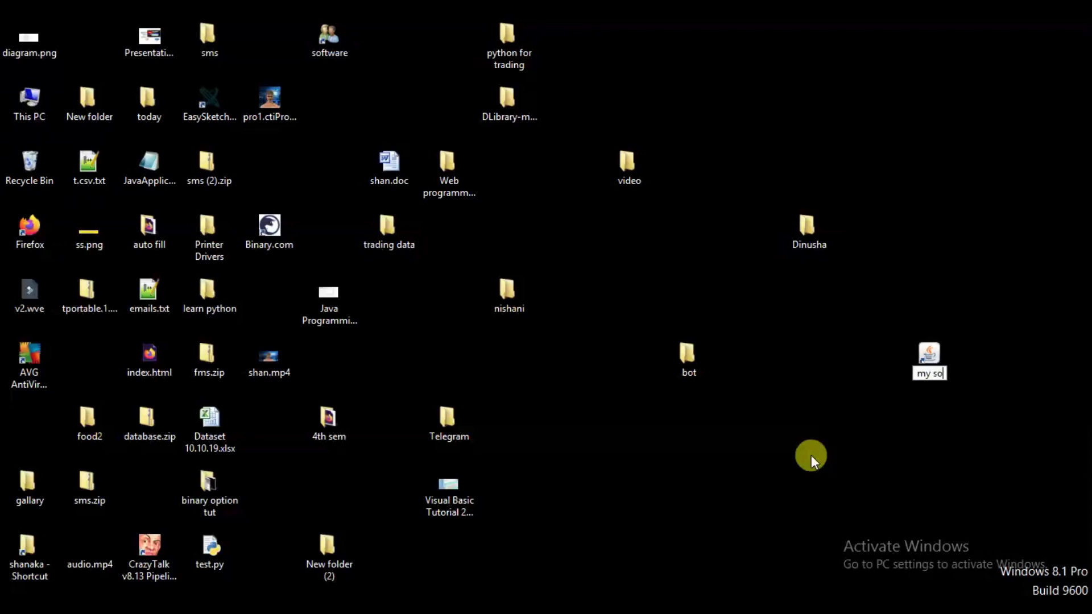
{"action": "type", "text": "ft"}
{"action": "key", "text": "Return"}
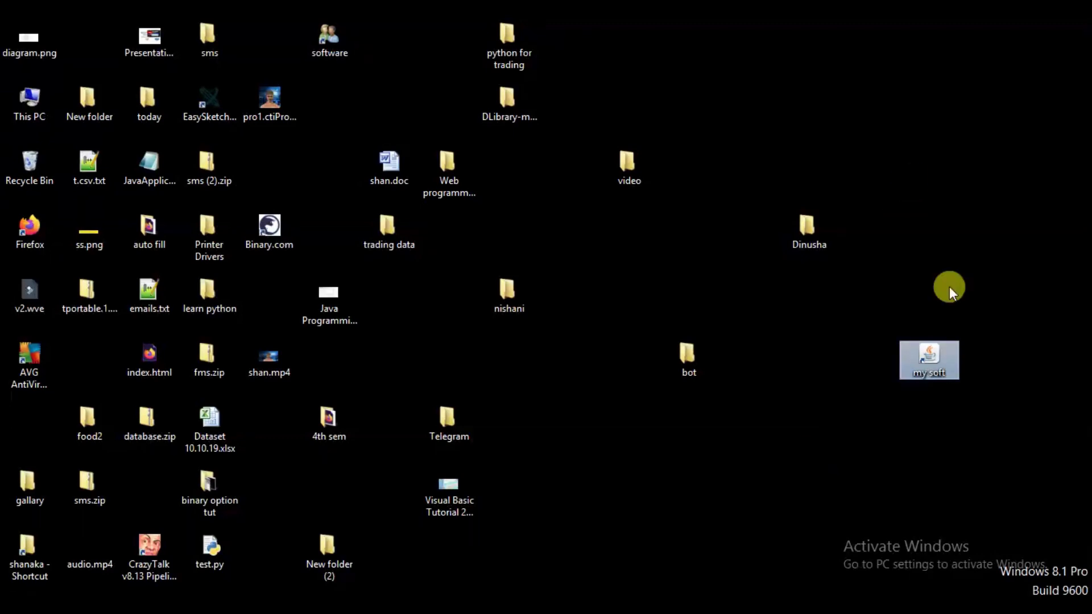
Step: Rearrange desktop icons, shifting my soft one column left and moving a folder
{"action": "left_click_drag", "start_coordinate": [933, 356], "coordinate": [885, 342]}
{"action": "left_click", "coordinate": [806, 226]}
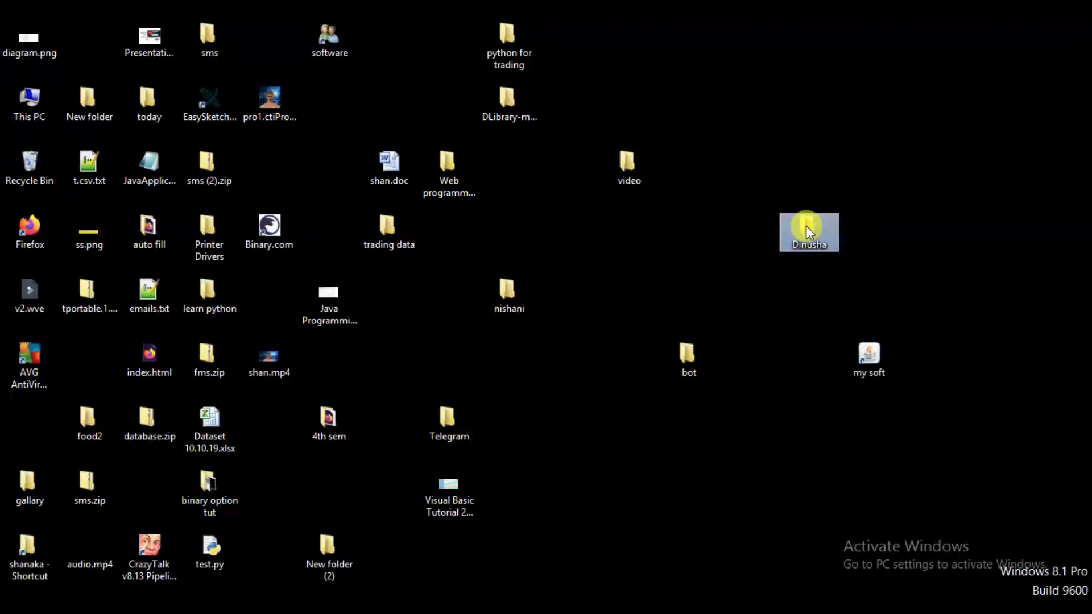
{"action": "left_click_drag", "start_coordinate": [806, 226], "coordinate": [627, 227]}
Step: Give the my soft shortcut the SHELL32.dll people icon and move it up beside the folder
{"action": "right_click", "coordinate": [866, 356]}
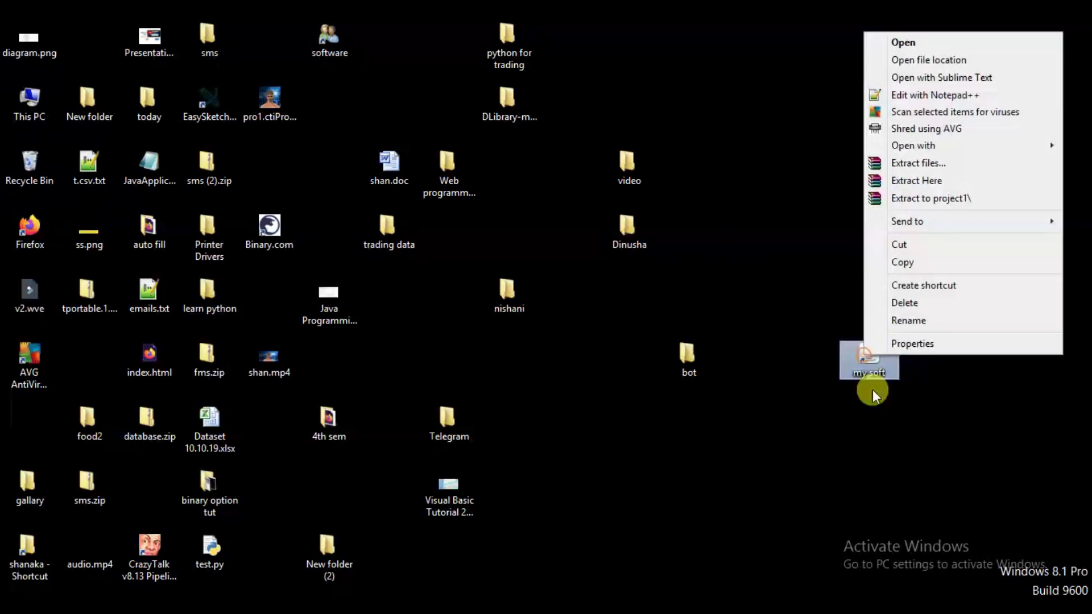
{"action": "left_click", "coordinate": [910, 341]}
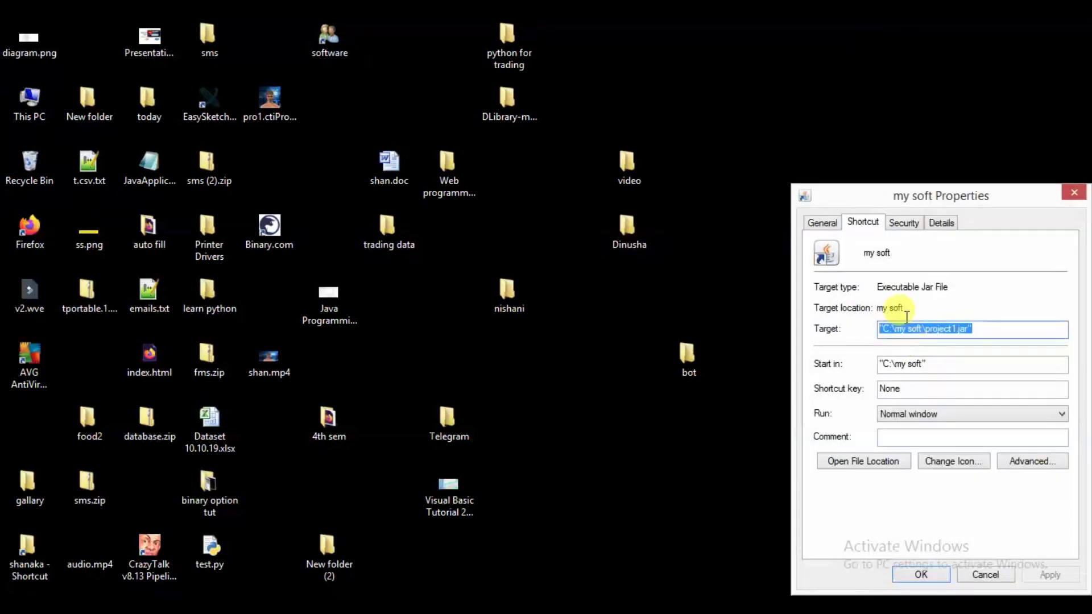
{"action": "left_click", "coordinate": [954, 470]}
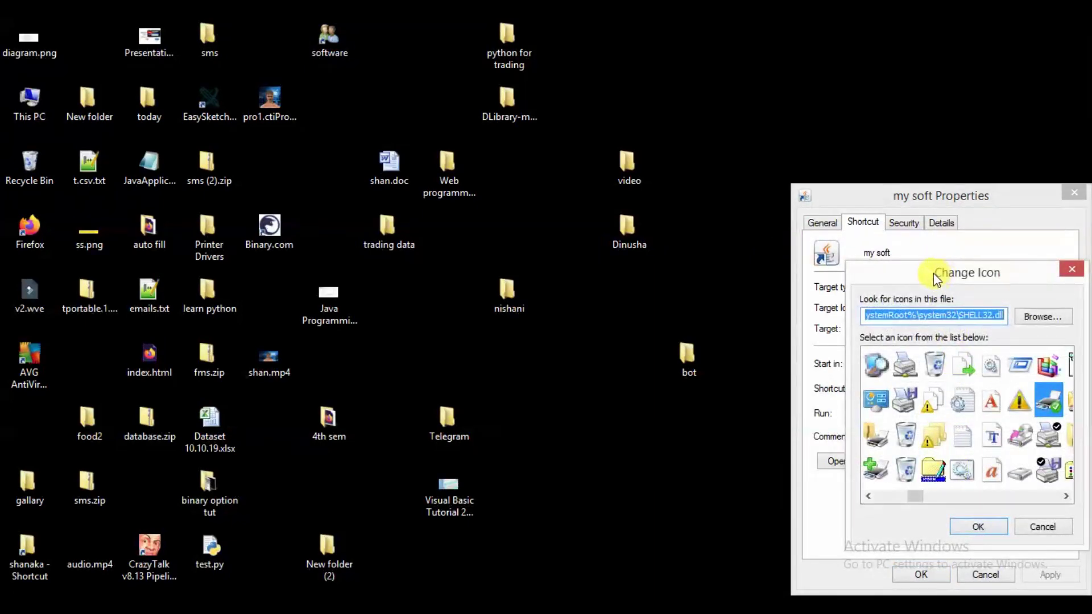
{"action": "left_click_drag", "start_coordinate": [933, 273], "coordinate": [612, 186]}
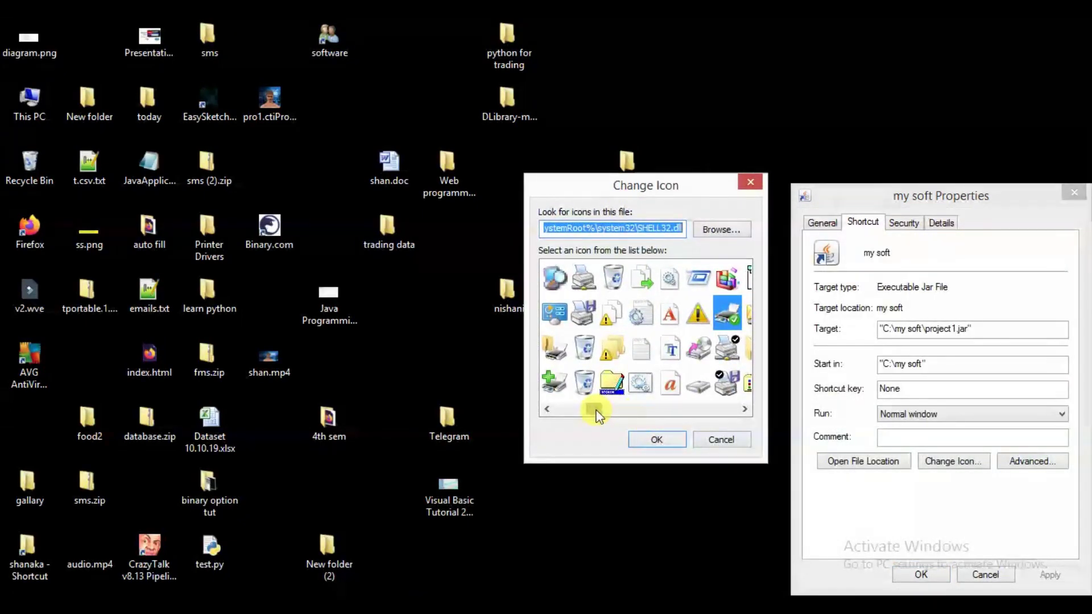
{"action": "left_click_drag", "start_coordinate": [596, 410], "coordinate": [650, 406]}
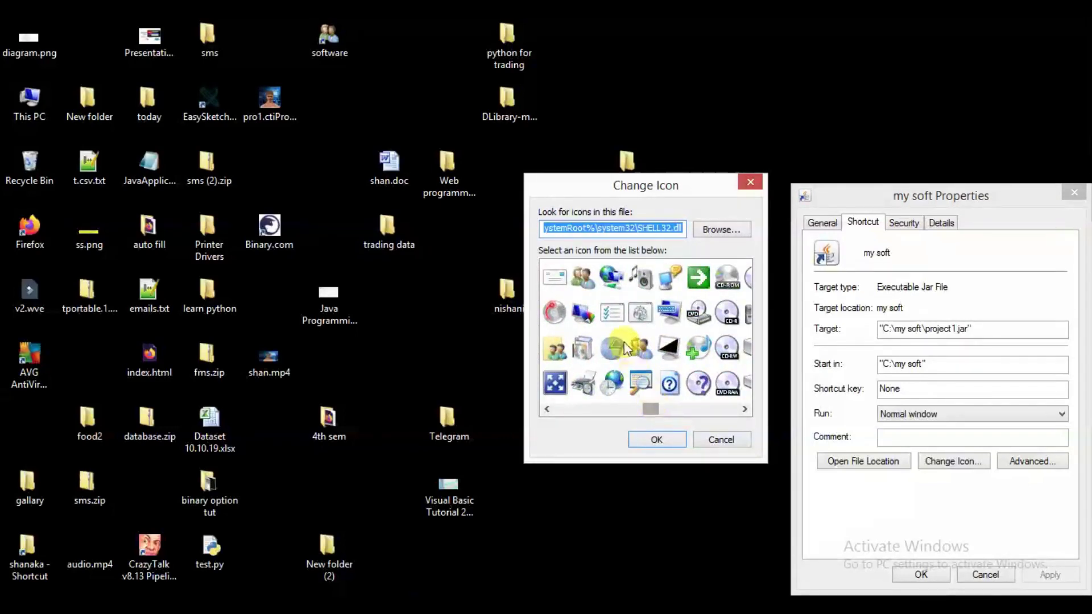
{"action": "left_click", "coordinate": [583, 277]}
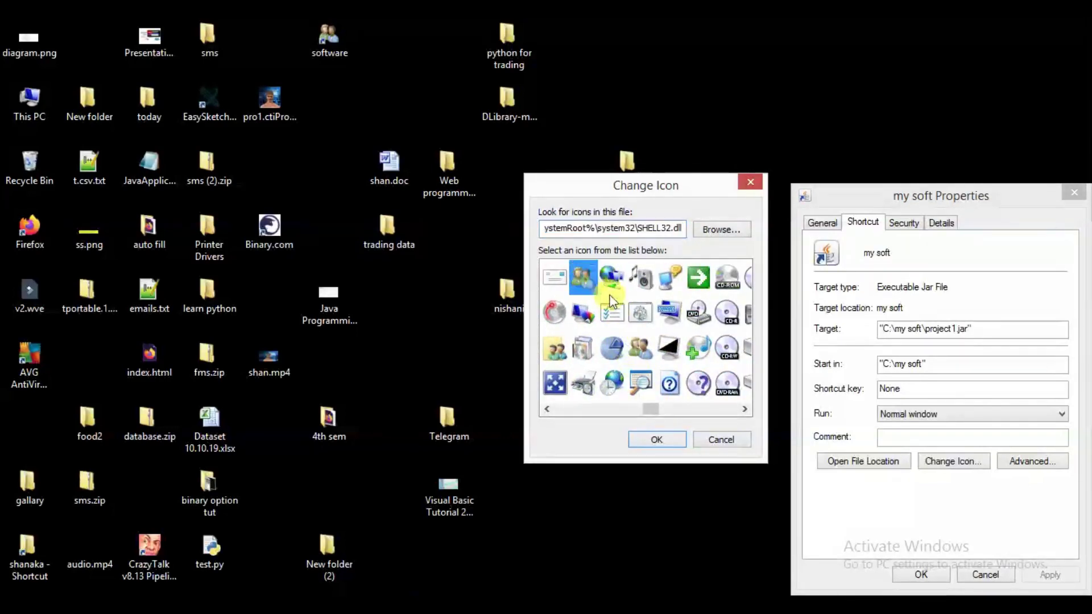
{"action": "left_click", "coordinate": [660, 440]}
{"action": "left_click", "coordinate": [919, 570]}
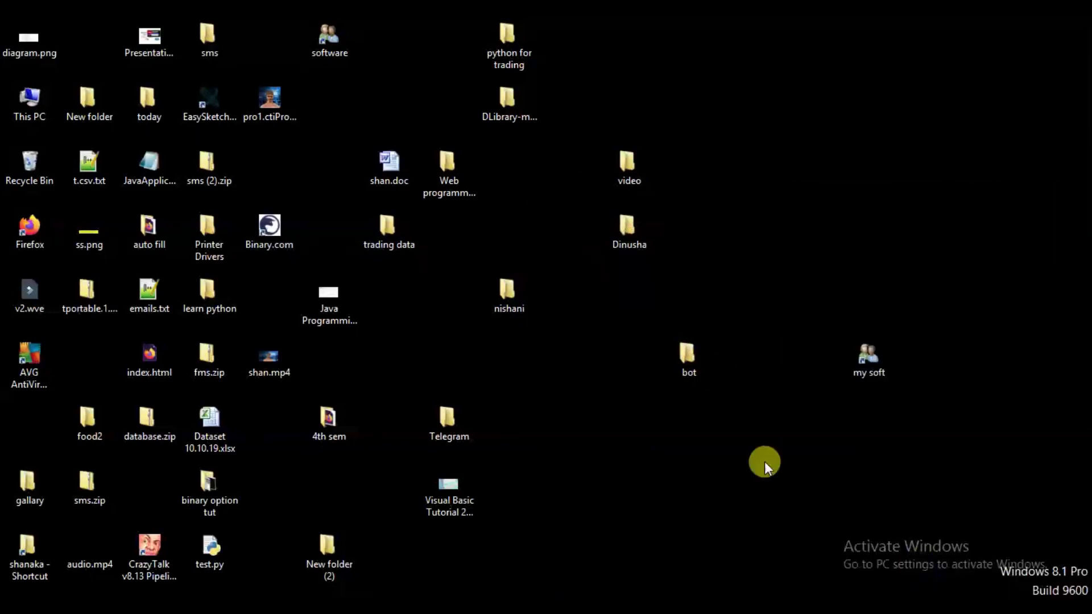
{"action": "left_click_drag", "start_coordinate": [858, 360], "coordinate": [802, 236]}
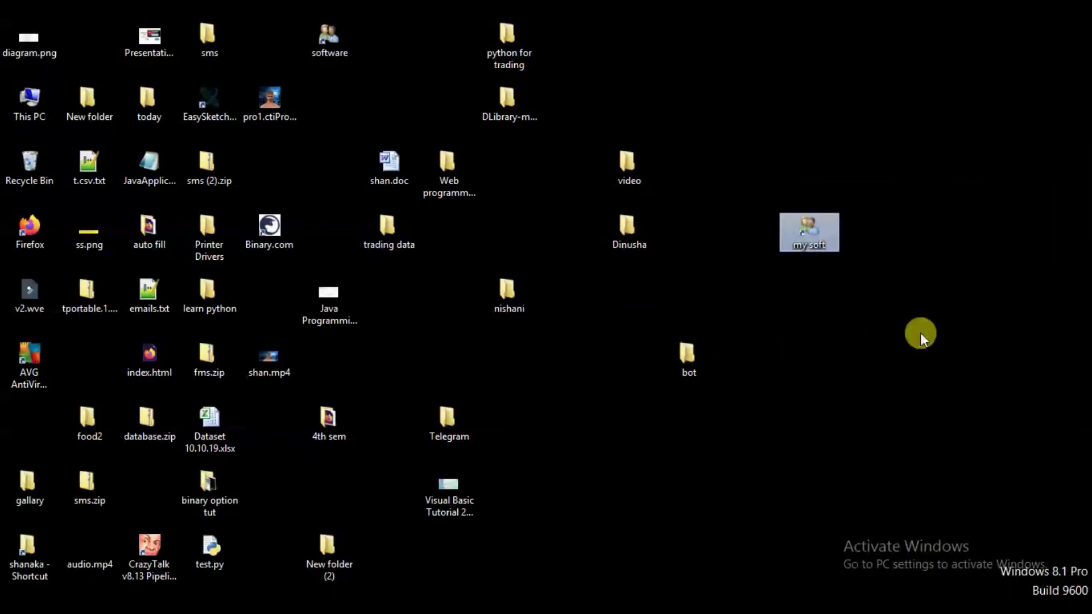
{"action": "left_click", "coordinate": [902, 376]}
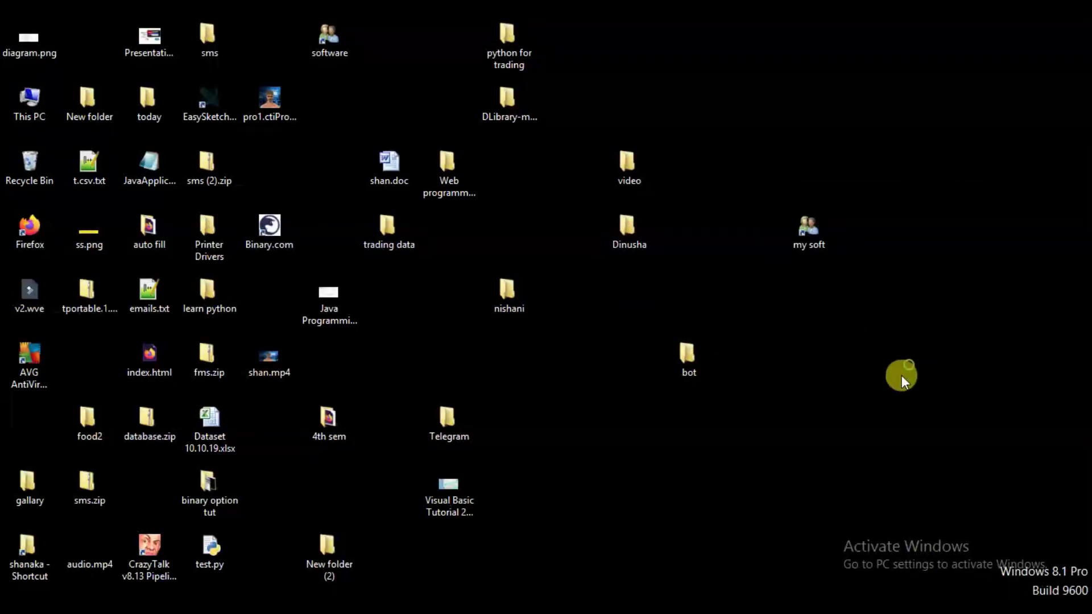
Step: Launch via my soft, log in, view the three-student table, close it, minimize XAMPP
{"action": "double_click", "coordinate": [812, 234]}
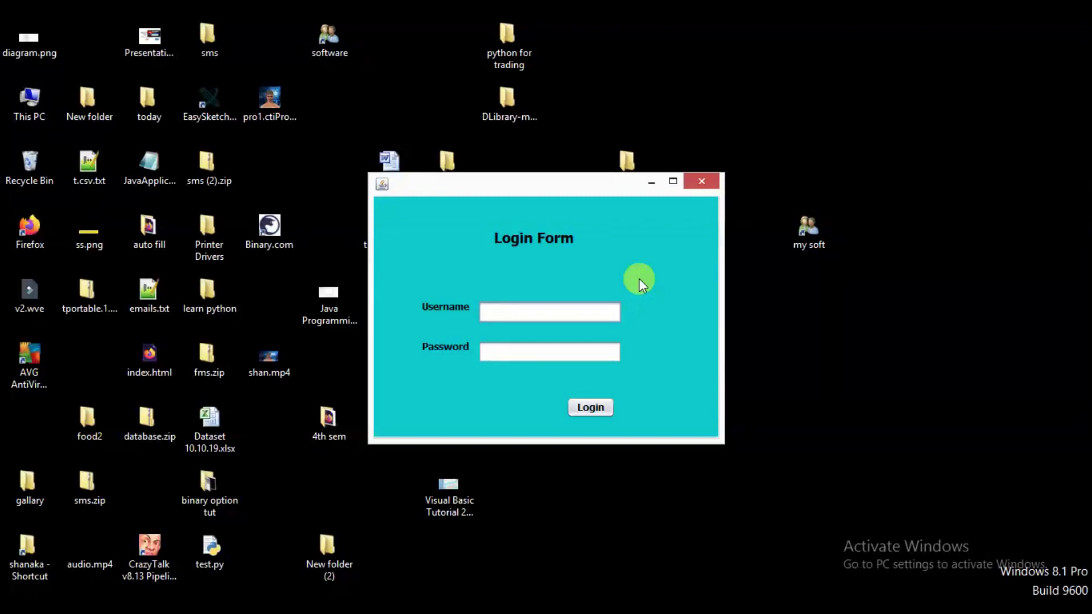
{"action": "type", "text": "shanaka"}
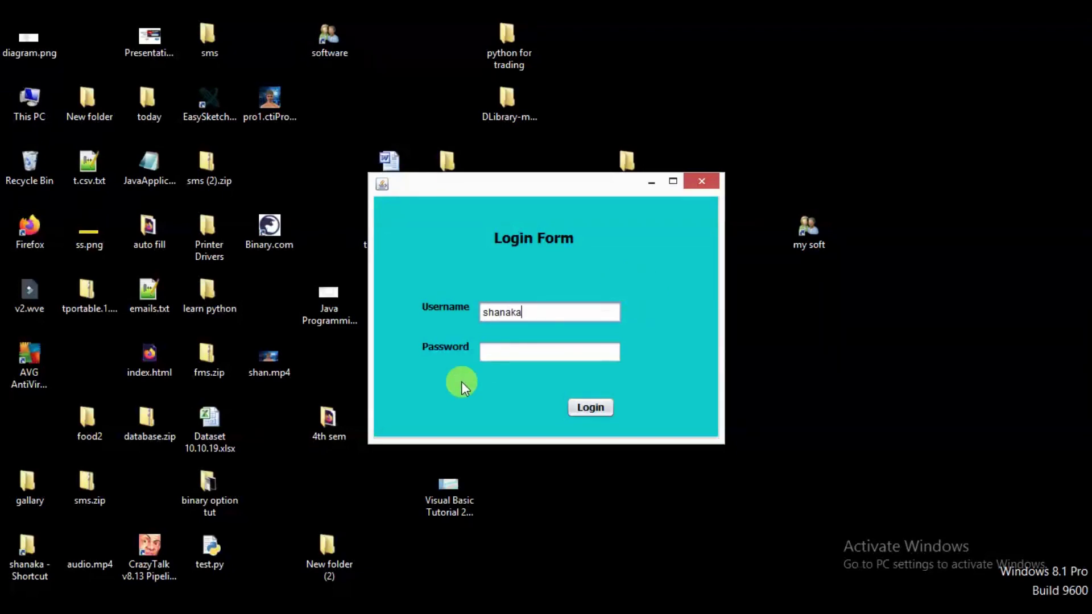
{"action": "left_click", "coordinate": [552, 349]}
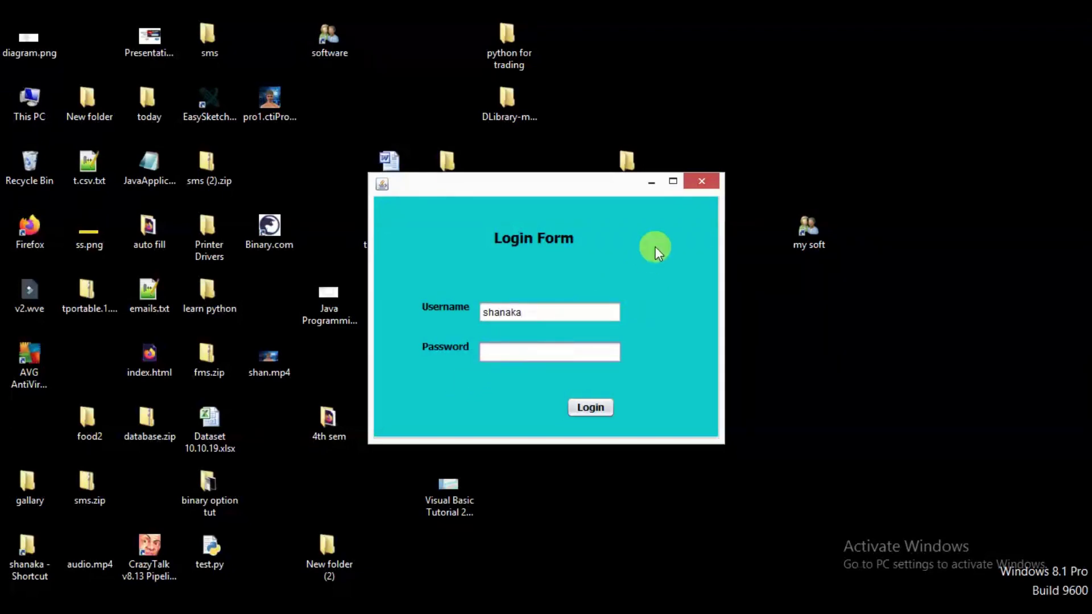
{"action": "type", "text": "123"}
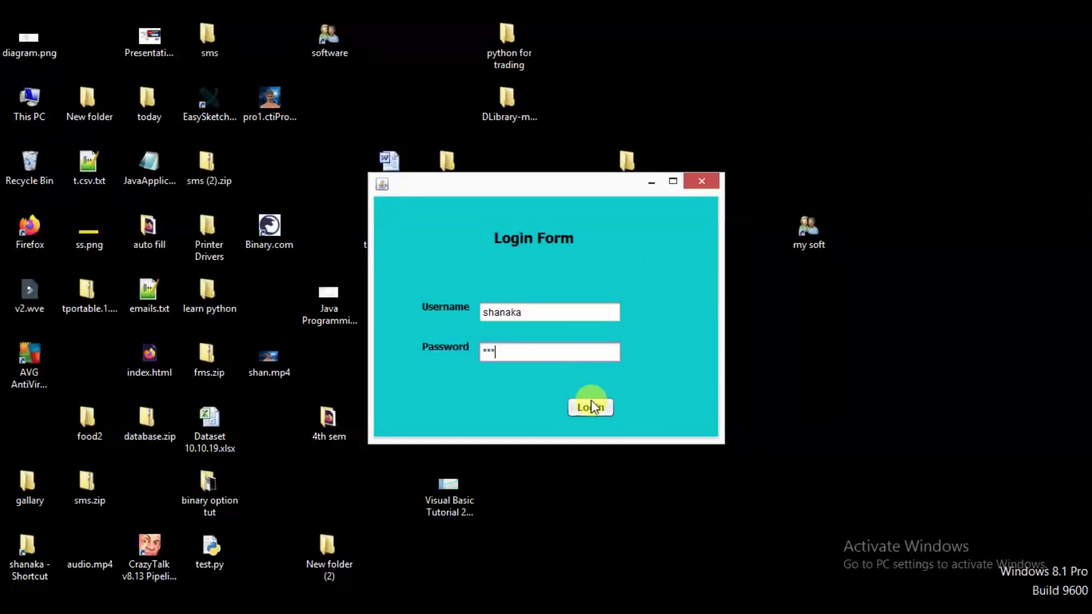
{"action": "left_click", "coordinate": [581, 408]}
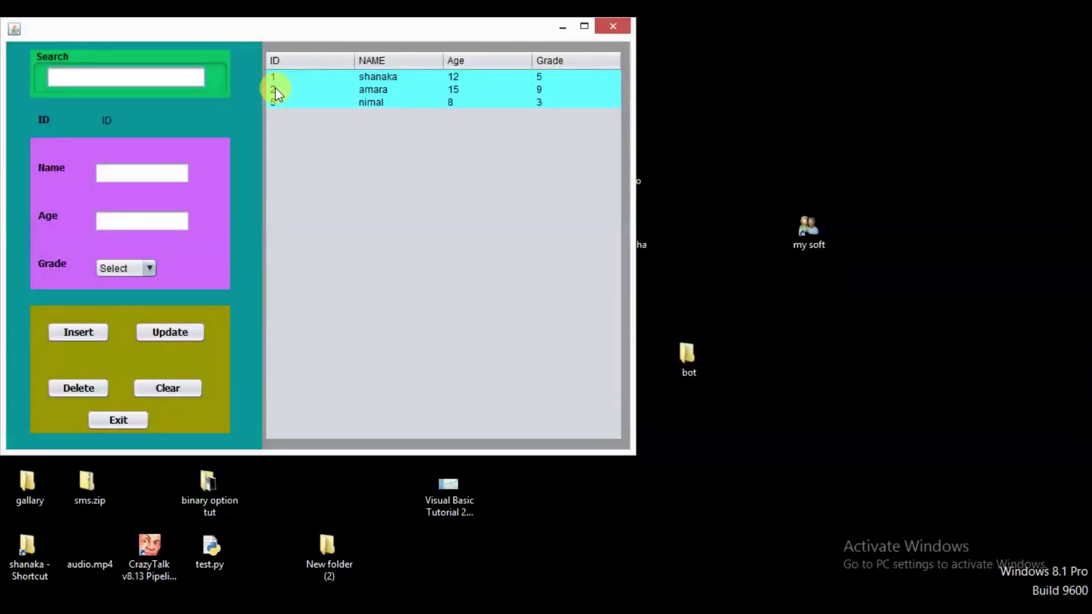
{"action": "left_click_drag", "start_coordinate": [275, 26], "coordinate": [563, 131]}
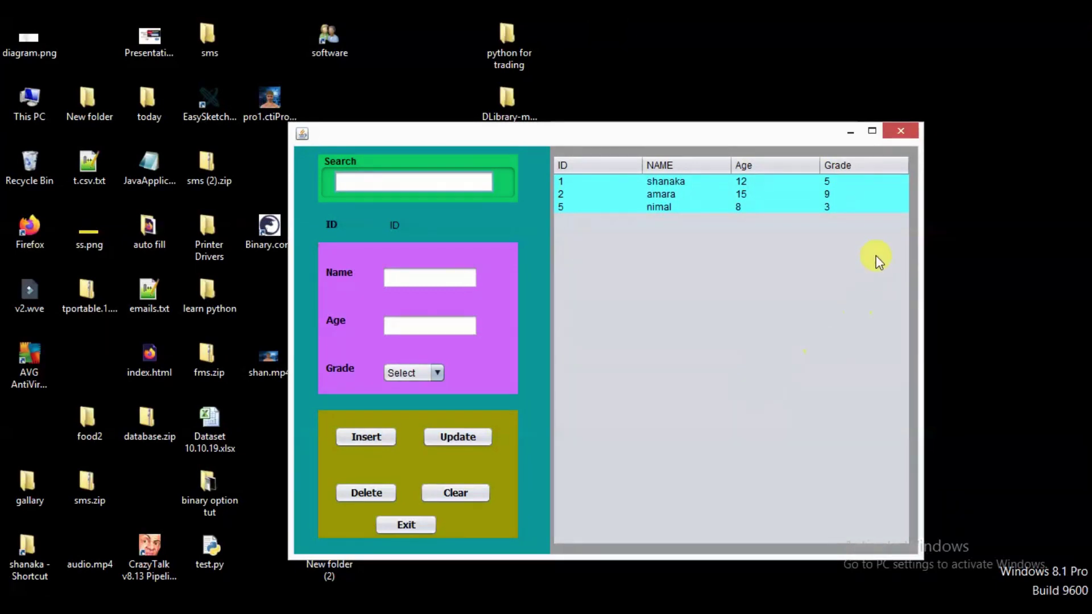
{"action": "left_click", "coordinate": [897, 135]}
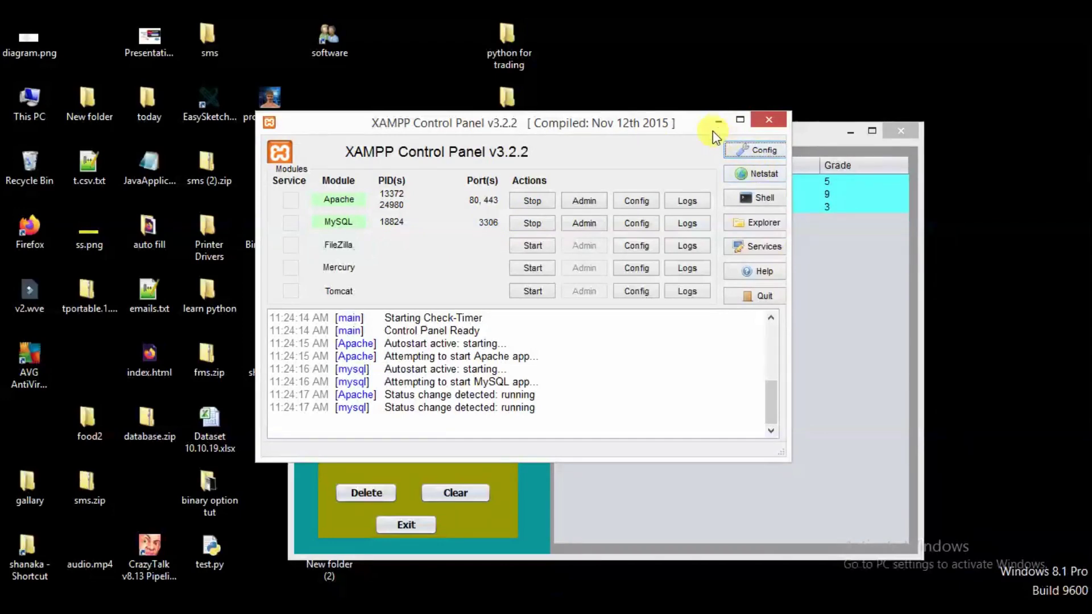
{"action": "left_click", "coordinate": [717, 121]}
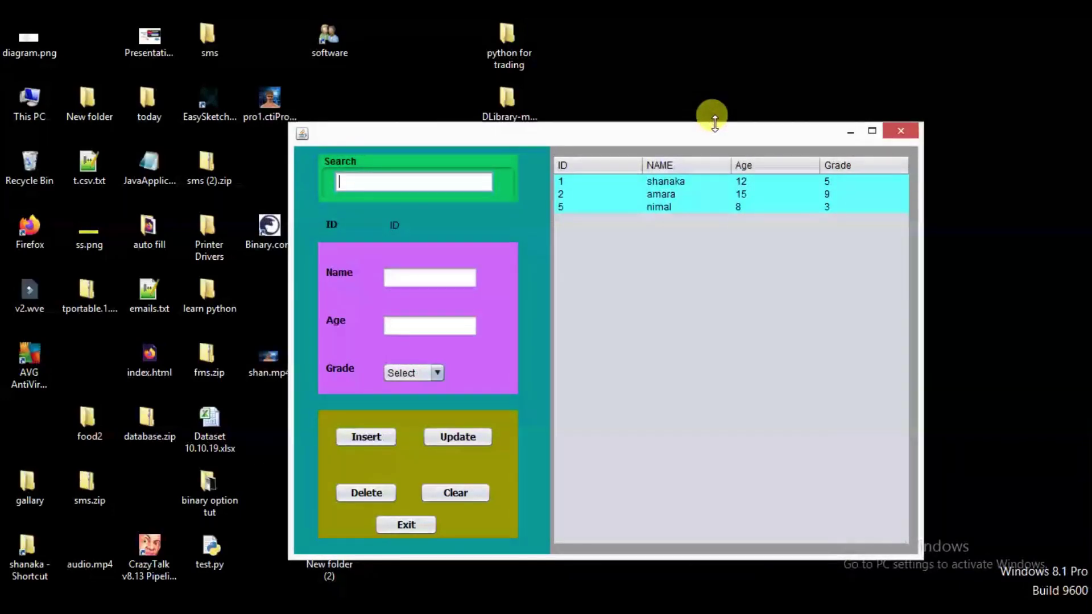